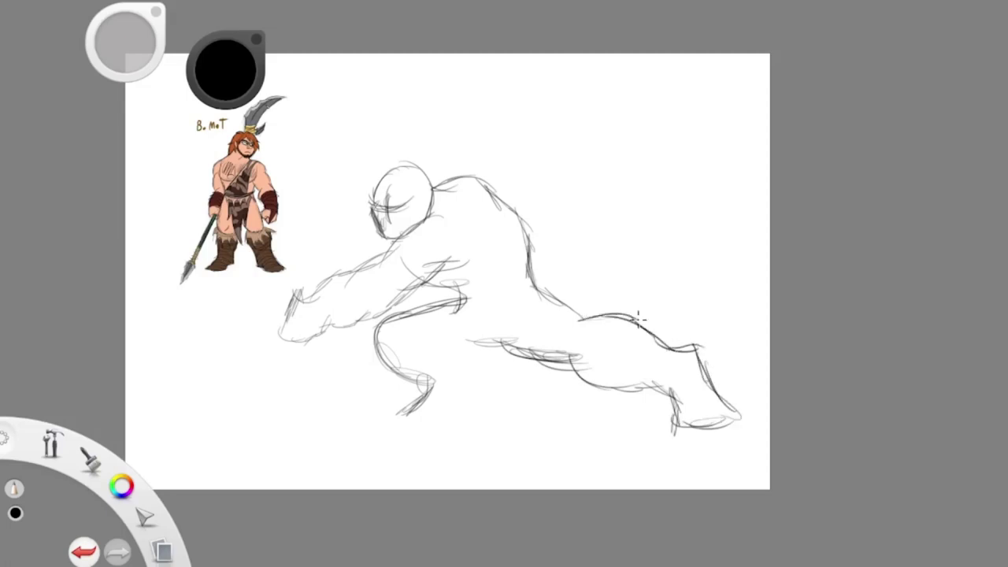
# Step: Reposition the crouching figure sketch and rough in its supporting foot, shoulder and upper back contour
pyautogui.hotkey('ctrl', '4')
pyautogui.moveTo(373, 288)
pyautogui.mouseDown()
pyautogui.moveTo(441, 131)
pyautogui.moveTo(592, 223)
pyautogui.mouseUp()
pyautogui.press('Escape')
pyautogui.moveTo(409, 206); pyautogui.dragTo(448, 187)
pyautogui.moveTo(464, 198); pyautogui.dragTo(476, 224)
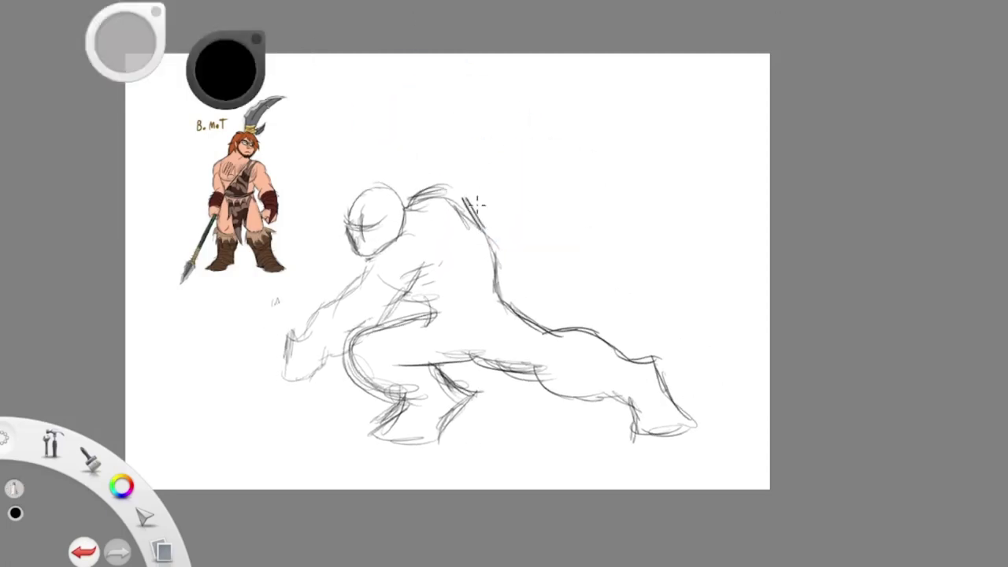
# Step: Rough in a long spear shaft running diagonally across the figure's shoulder and outstretched hand
pyautogui.moveTo(157, 427)
pyautogui.mouseDown()
pyautogui.moveTo(339, 281)
pyautogui.moveTo(607, 139)
pyautogui.mouseUp()
pyautogui.hotkey('ctrl', '4')
pyautogui.moveTo(472, 236)
pyautogui.mouseDown()
pyautogui.moveTo(420, 281)
pyautogui.moveTo(629, 122)
pyautogui.moveTo(639, 139)
pyautogui.moveTo(625, 145)
pyautogui.mouseUp()
pyautogui.hotkey('ctrl', '4')
pyautogui.press('Escape')
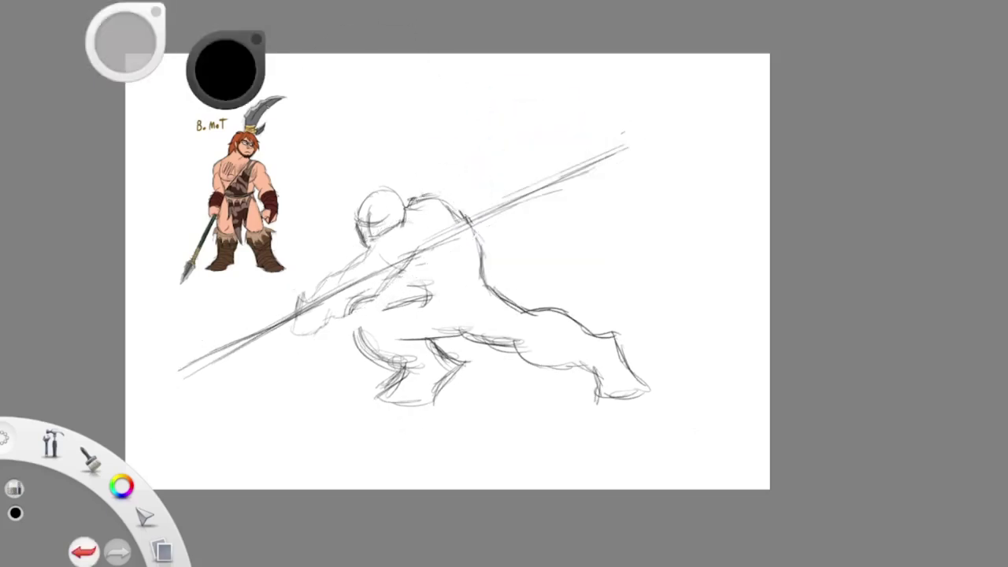
# Step: Rotate the spear and arms to a steeper angle, and rework the head, arm and shoulder contours
pyautogui.hotkey('ctrl', '4')
pyautogui.moveTo(551, 319); pyautogui.dragTo(606, 265)
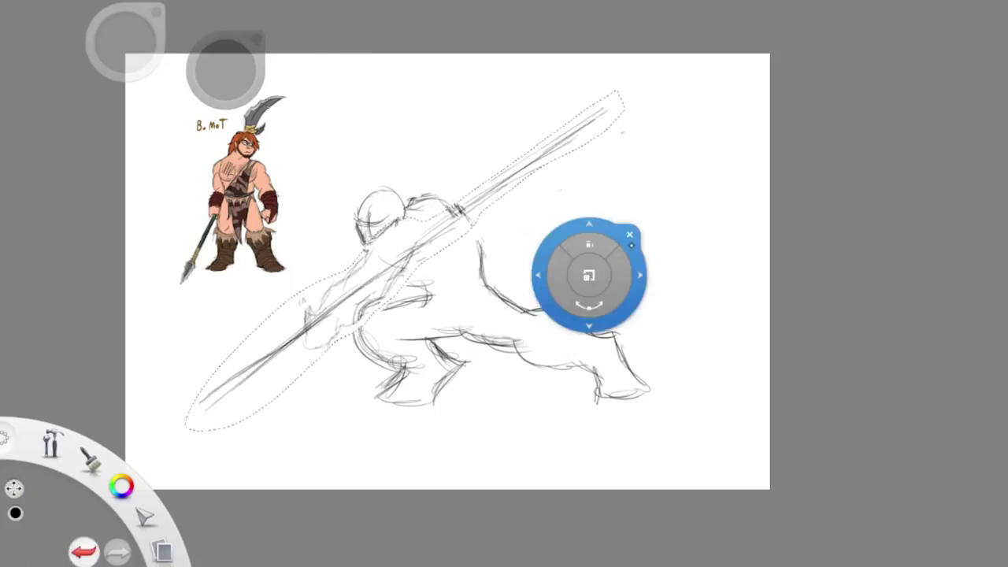
pyautogui.press('Return')
pyautogui.moveTo(408, 198); pyautogui.dragTo(481, 272)
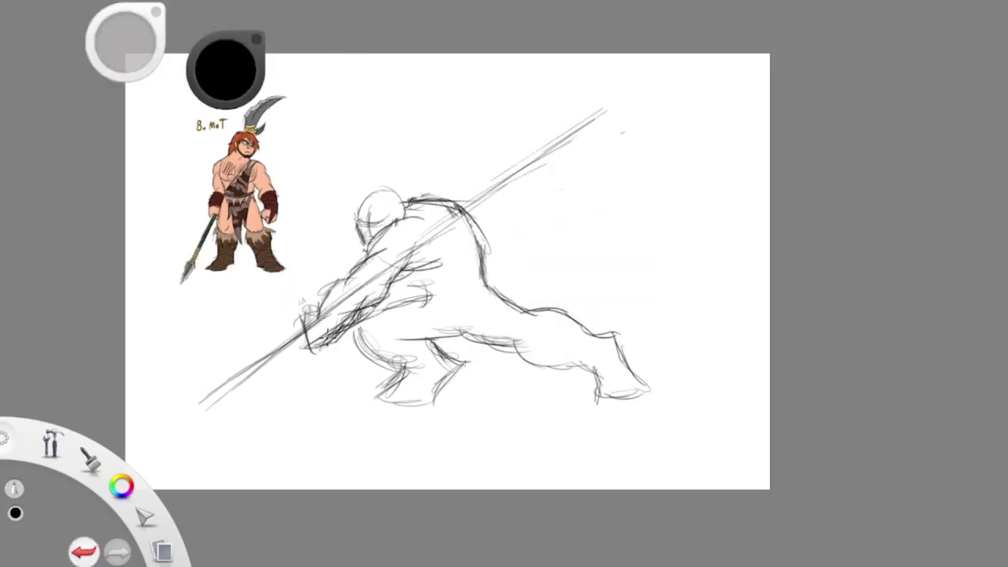
pyautogui.press('l')
pyautogui.press('Return')
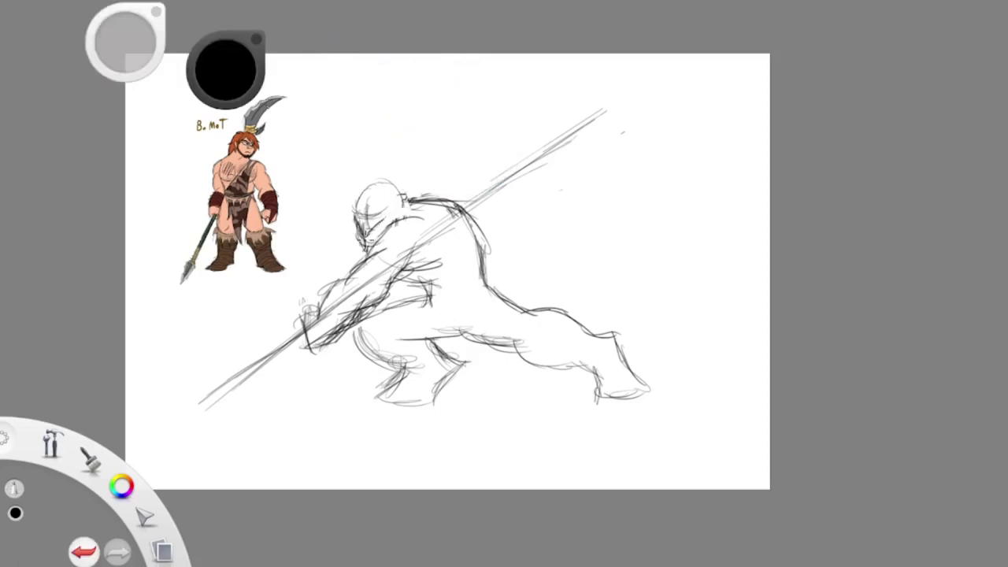
pyautogui.moveTo(420, 32); pyautogui.dragTo(659, 353)
pyautogui.press('Return')
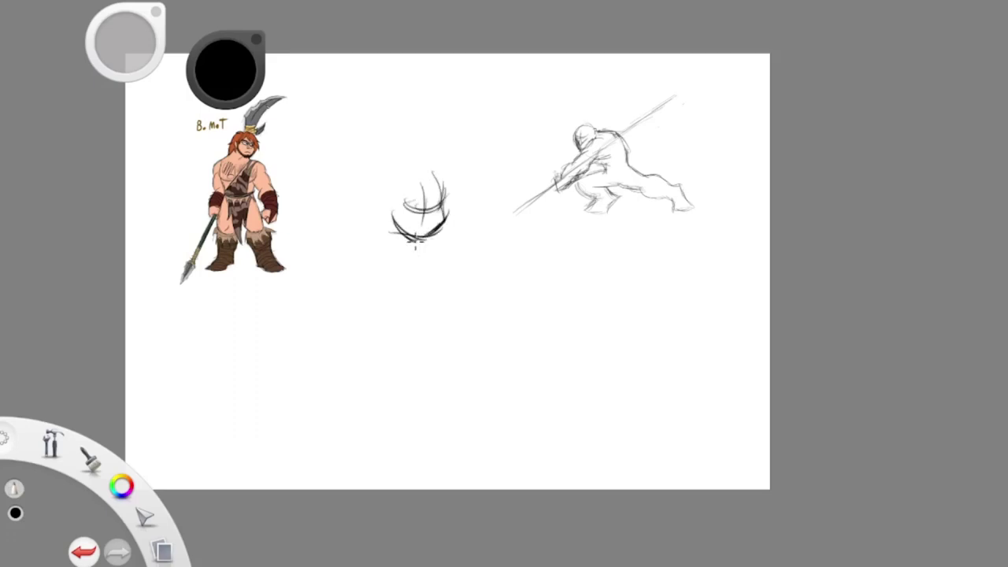
pyautogui.moveTo(417, 204); pyautogui.dragTo(441, 186)
pyautogui.moveTo(832, 260)
pyautogui.mouseDown()
pyautogui.moveTo(575, 228)
pyautogui.moveTo(551, 236)
pyautogui.mouseUp()
# Step: Erase the crouching figure's head and the upper back contour
pyautogui.press('e')
pyautogui.moveTo(607, 153); pyautogui.dragTo(603, 152)
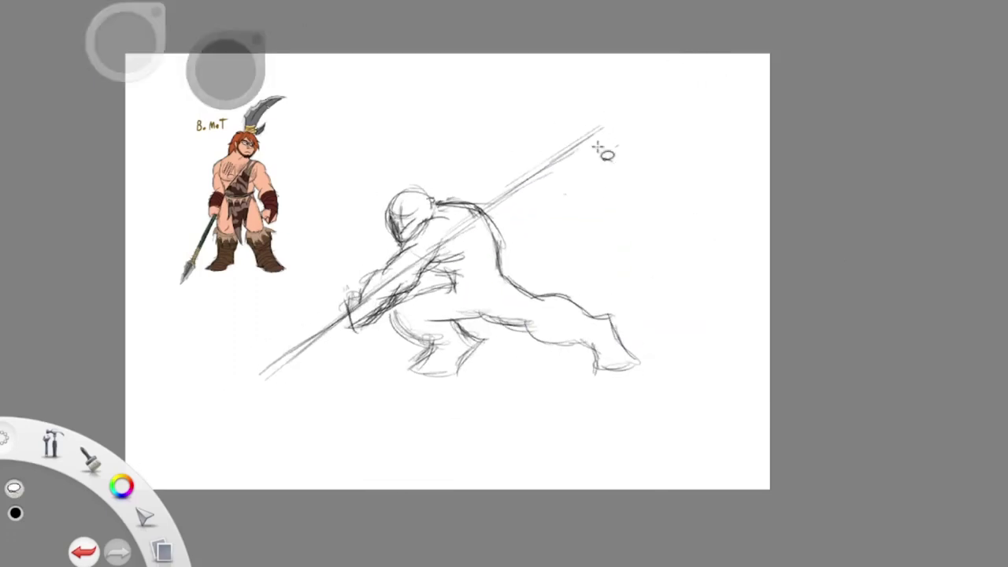
pyautogui.press('space')
pyautogui.moveTo(417, 237); pyautogui.dragTo(446, 187)
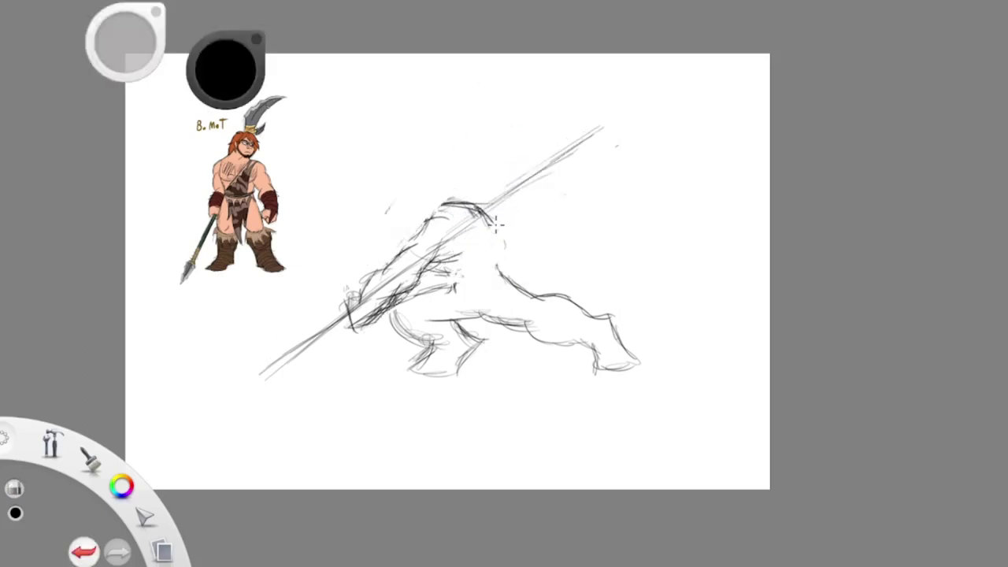
# Step: Rotate the arm and spear so the shaft slopes down toward the rear leg, and sketch the rear arm
pyautogui.hotkey('ctrl', 't')
pyautogui.moveTo(602, 201); pyautogui.dragTo(670, 342)
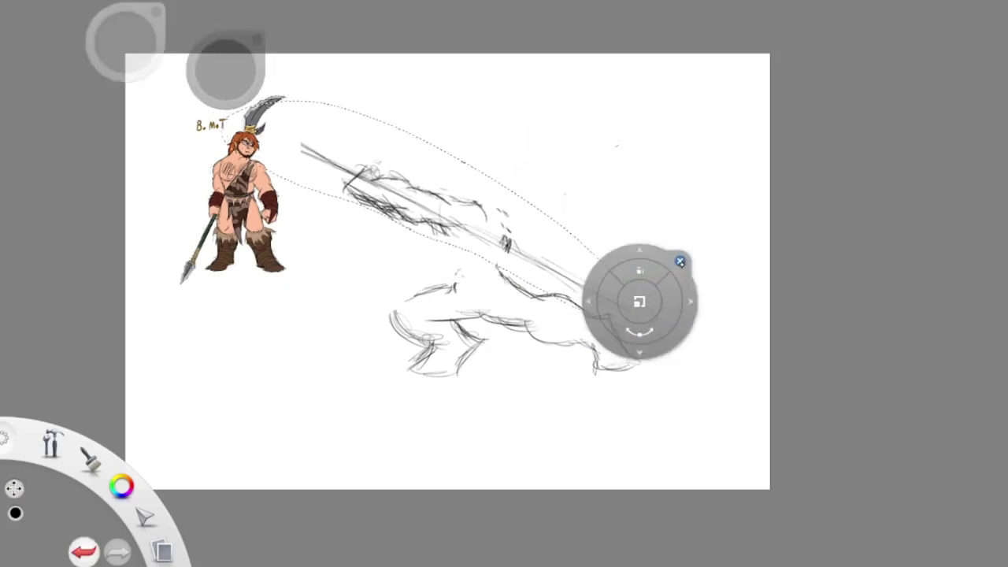
pyautogui.moveTo(636, 299); pyautogui.dragTo(661, 128)
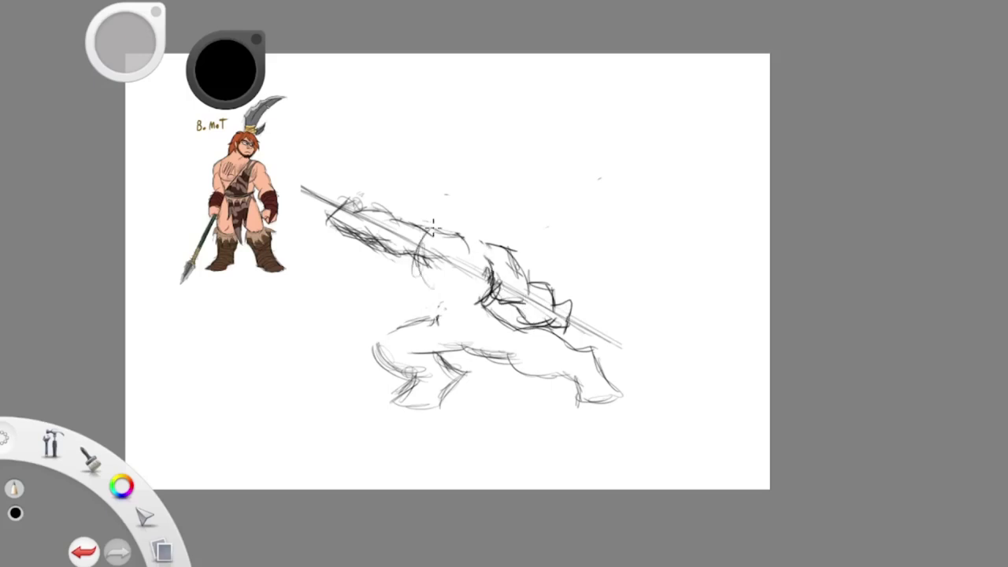
# Step: Move the coloured reference character to the right side of the canvas, and sketch the figure's head, torso, belt and loincloth
pyautogui.moveTo(236, 197); pyautogui.dragTo(666, 184)
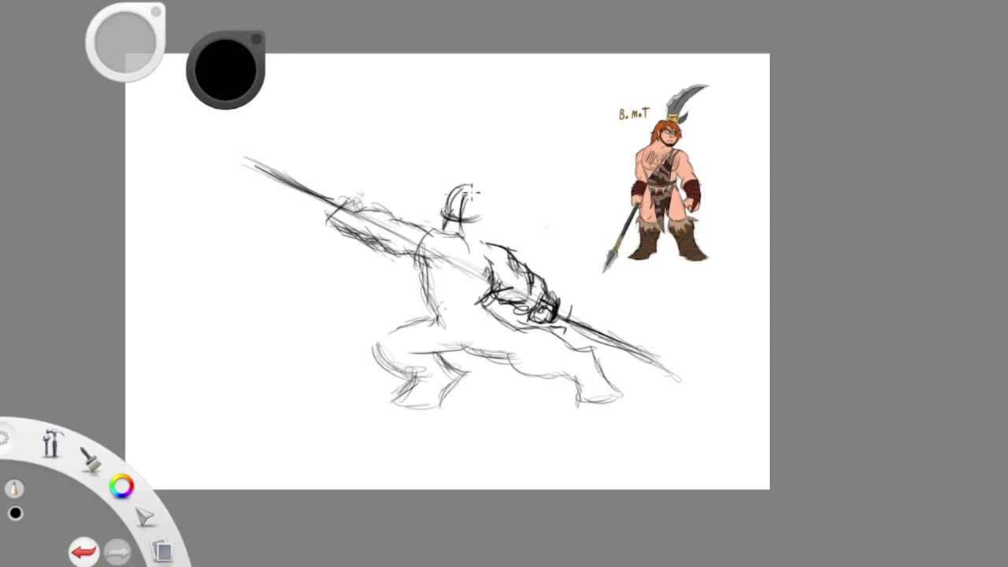
pyautogui.moveTo(465, 206); pyautogui.dragTo(488, 236)
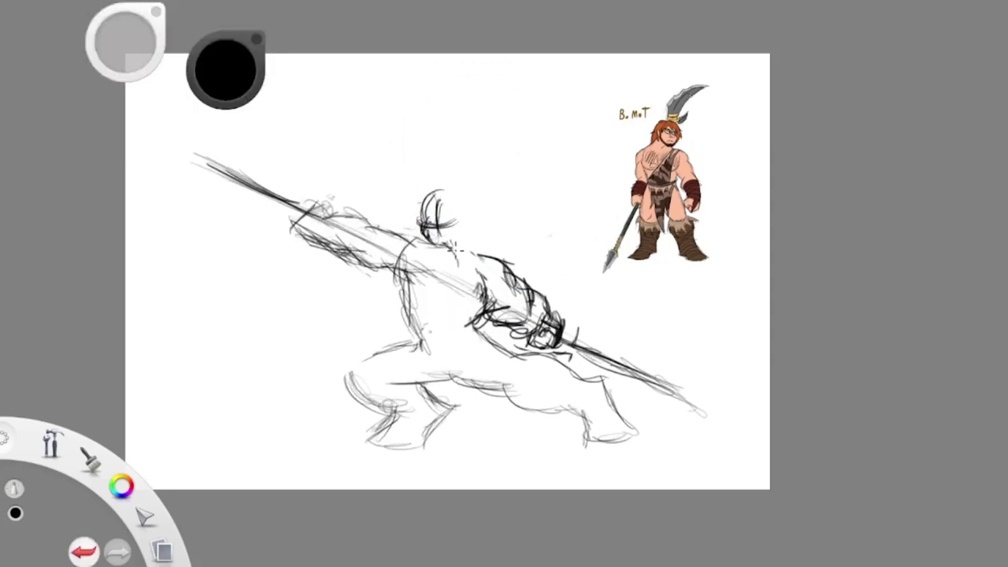
pyautogui.moveTo(428, 178); pyautogui.dragTo(416, 170)
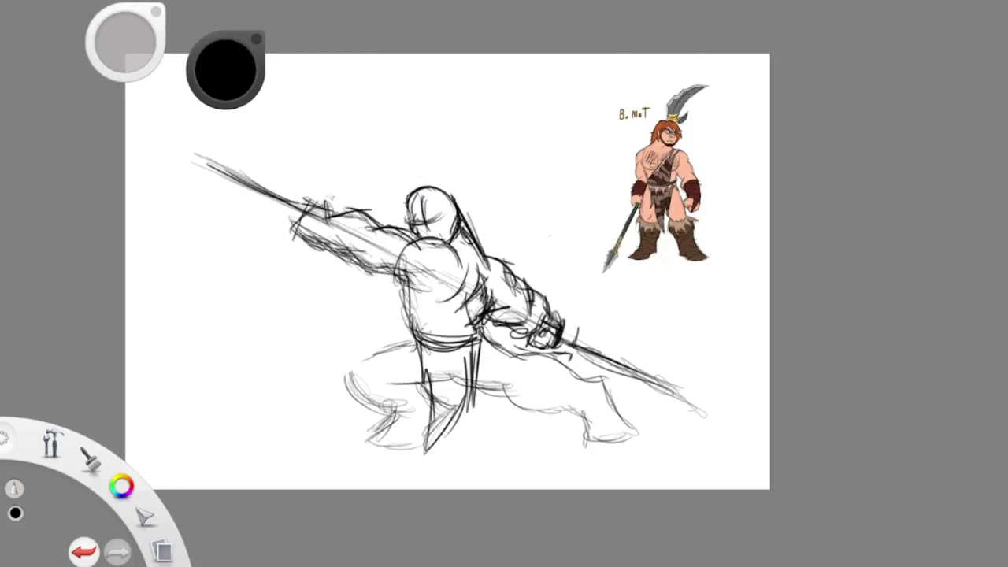
# Step: Sketch a pointed spearhead on the lower shaft end and a large curved, serrated blade on the upper end
pyautogui.moveTo(581, 365); pyautogui.dragTo(635, 408)
pyautogui.click(464, 86)
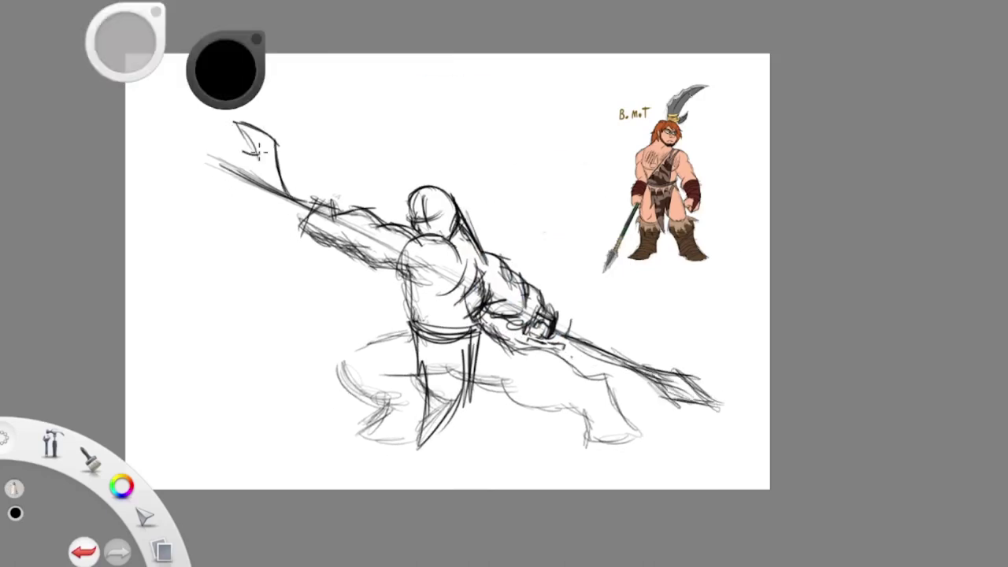
pyautogui.moveTo(181, 86)
pyautogui.mouseDown()
pyautogui.moveTo(234, 169)
pyautogui.moveTo(154, 114)
pyautogui.mouseUp()
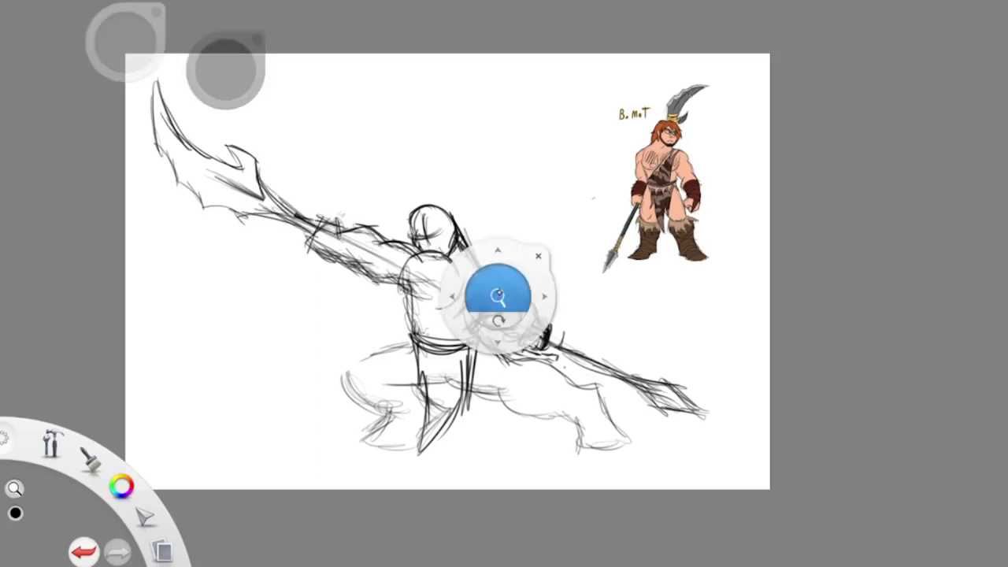
# Step: Sketch the angry facial features, shaggy long hair and diagonal chest strap on the figure
pyautogui.moveTo(495, 315); pyautogui.dragTo(504, 299)
pyautogui.moveTo(292, 166); pyautogui.dragTo(287, 205)
pyautogui.moveTo(459, 159)
pyautogui.mouseDown()
pyautogui.moveTo(580, 394)
pyautogui.moveTo(648, 315)
pyautogui.mouseUp()
pyautogui.moveTo(488, 310)
pyautogui.mouseDown()
pyautogui.moveTo(473, 409)
pyautogui.moveTo(535, 457)
pyautogui.mouseUp()
pyautogui.moveTo(520, 366); pyautogui.dragTo(504, 452)
pyautogui.moveTo(480, 417); pyautogui.dragTo(441, 484)
pyautogui.moveTo(394, 260)
pyautogui.mouseDown()
pyautogui.moveTo(484, 217)
pyautogui.moveTo(539, 363)
pyautogui.mouseUp()
pyautogui.moveTo(433, 252); pyautogui.dragTo(408, 219)
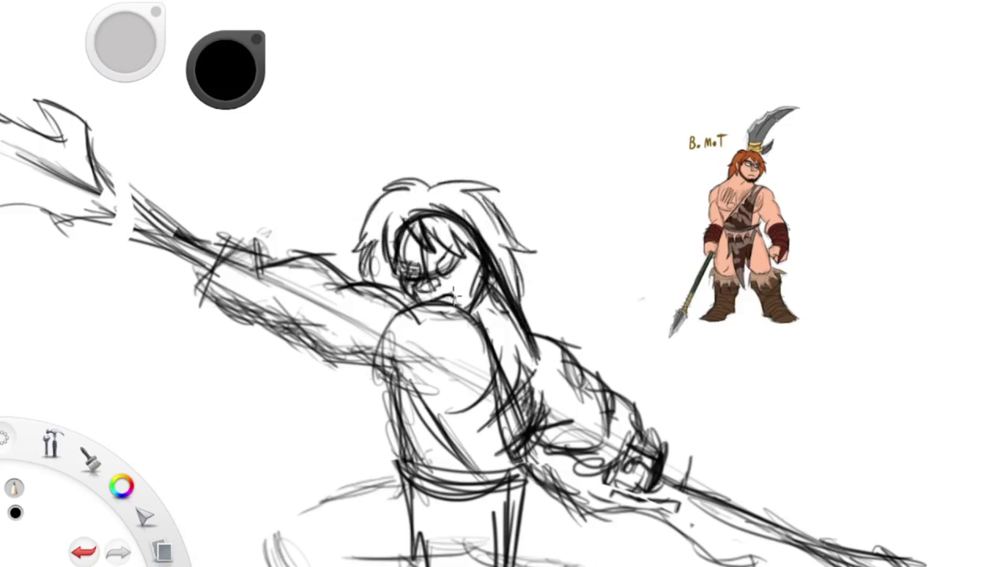
# Step: Sketch the wrapped bands around both of the figure's forearms
pyautogui.moveTo(315, 252)
pyautogui.mouseDown()
pyautogui.moveTo(252, 318)
pyautogui.moveTo(275, 346)
pyautogui.mouseUp()
pyautogui.moveTo(653, 393); pyautogui.dragTo(574, 464)
pyautogui.scroll(-2, 504, 283)
pyautogui.moveTo(236, 169); pyautogui.dragTo(397, 287)
pyautogui.click(413, 22)
# Step: Sketch the jagged fur cuffs and wrapped bands on both boots
pyautogui.moveTo(520, 374); pyautogui.dragTo(484, 464)
pyautogui.moveTo(567, 414); pyautogui.dragTo(523, 480)
pyautogui.moveTo(312, 366); pyautogui.dragTo(267, 441)
pyautogui.moveTo(264, 406); pyautogui.dragTo(370, 480)
pyautogui.moveTo(551, 386); pyautogui.dragTo(629, 477)
pyautogui.moveTo(567, 366); pyautogui.dragTo(693, 397)
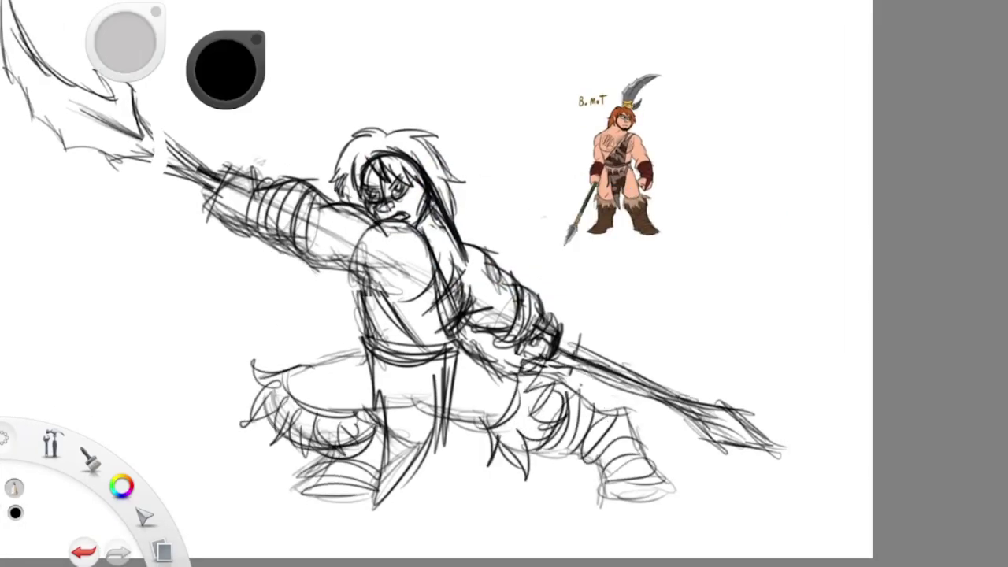
pyautogui.scroll(-2, 605, 270)
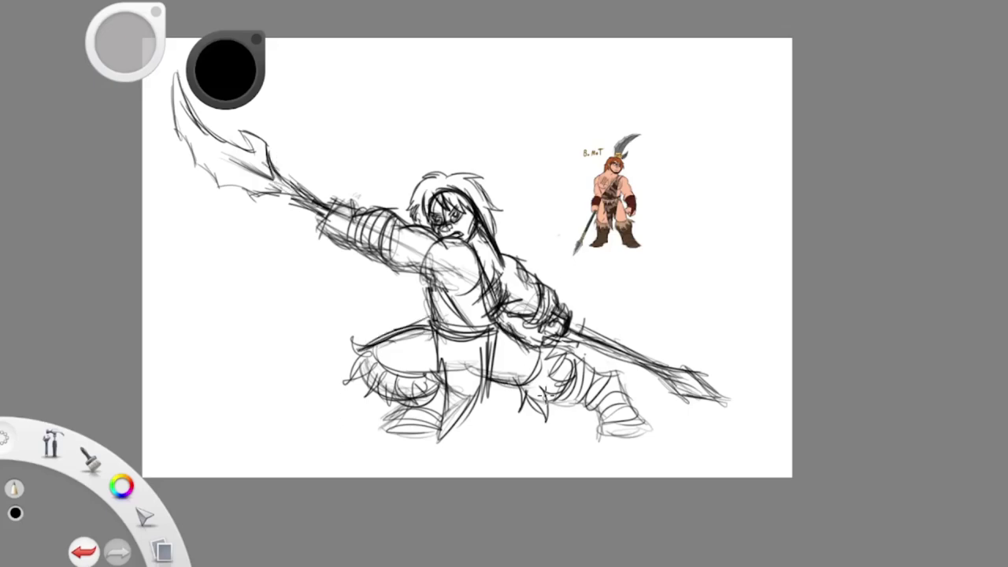
pyautogui.moveTo(547, 395)
pyautogui.mouseDown()
pyautogui.moveTo(598, 432)
pyautogui.moveTo(653, 431)
pyautogui.mouseUp()
pyautogui.moveTo(612, 370); pyautogui.dragTo(656, 433)
pyautogui.moveTo(384, 394); pyautogui.dragTo(406, 435)
# Step: Fade the rough sketch and redraw the fringe, ear, face, beard and shoulder curves in dark lines over it
pyautogui.scroll(3, 512, 232)
pyautogui.scroll(-1, 591, 149)
pyautogui.moveTo(384, 203); pyautogui.dragTo(476, 260)
pyautogui.moveTo(496, 204); pyautogui.dragTo(516, 334)
pyautogui.moveTo(511, 274); pyautogui.dragTo(477, 350)
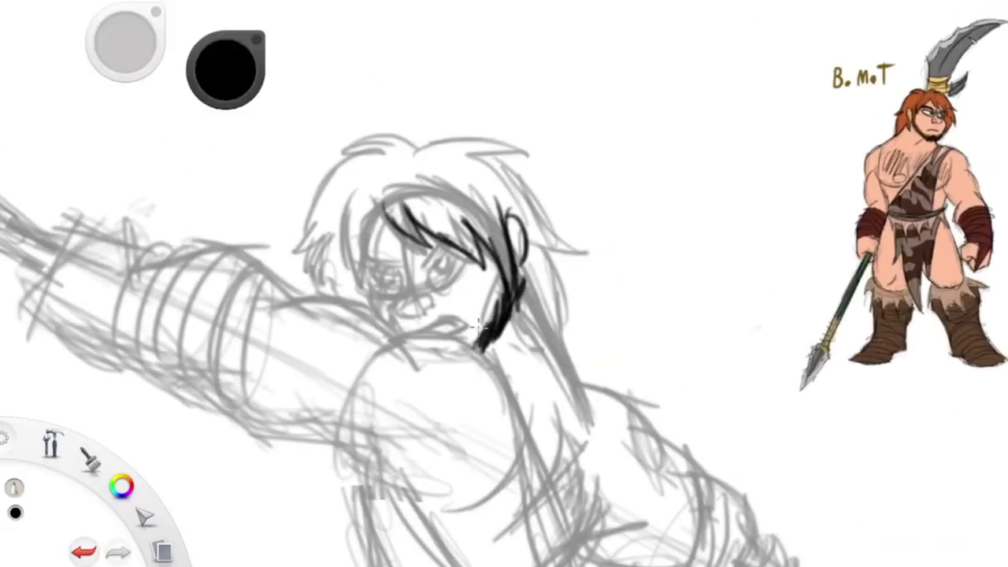
pyautogui.moveTo(400, 340); pyautogui.dragTo(498, 392)
pyautogui.moveTo(275, 311); pyautogui.dragTo(417, 372)
pyautogui.moveTo(346, 200); pyautogui.dragTo(359, 269)
pyautogui.moveTo(381, 206); pyautogui.dragTo(370, 306)
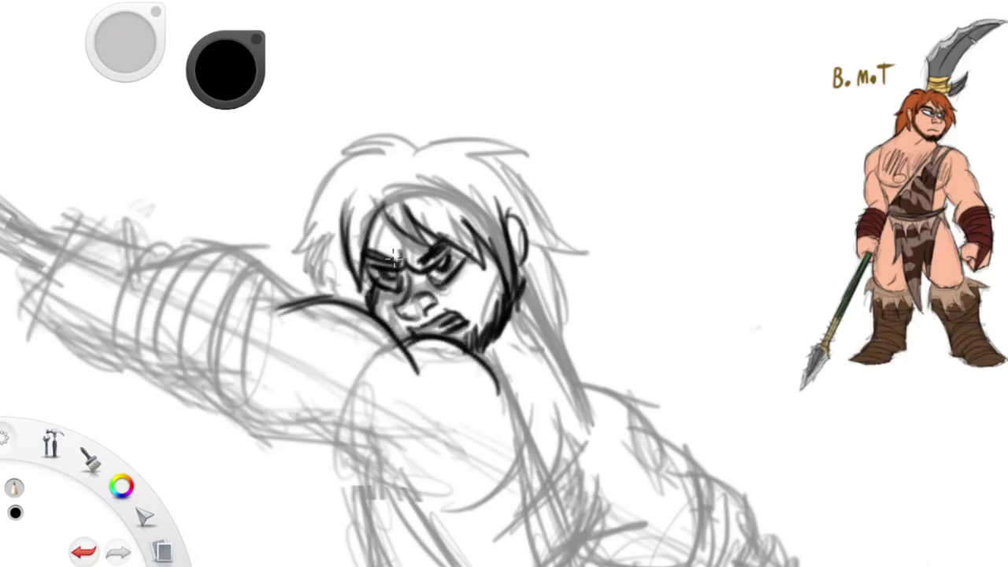
# Step: Redraw the outer hair outline with pointed tufts and the long strands falling behind the neck
pyautogui.moveTo(429, 141)
pyautogui.mouseDown()
pyautogui.moveTo(299, 260)
pyautogui.moveTo(534, 150)
pyautogui.mouseUp()
pyautogui.moveTo(473, 150); pyautogui.dragTo(590, 259)
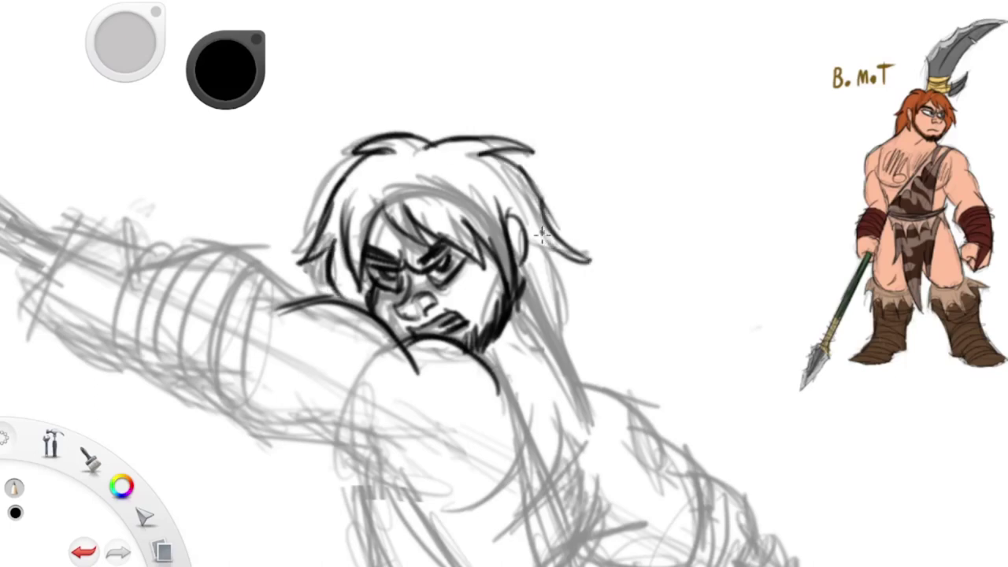
pyautogui.moveTo(524, 236); pyautogui.dragTo(603, 433)
# Step: Redraw the raised arm's contours, the torso sides and the ragged chest garment with its shoulder strap
pyautogui.moveTo(225, 413); pyautogui.dragTo(425, 508)
pyautogui.moveTo(122, 277); pyautogui.dragTo(299, 307)
pyautogui.moveTo(238, 415); pyautogui.dragTo(110, 347)
pyautogui.moveTo(441, 236)
pyautogui.mouseDown()
pyautogui.moveTo(362, 158)
pyautogui.moveTo(339, 197)
pyautogui.mouseUp()
pyautogui.moveTo(394, 291)
pyautogui.mouseDown()
pyautogui.moveTo(429, 451)
pyautogui.moveTo(472, 508)
pyautogui.mouseUp()
pyautogui.moveTo(299, 397); pyautogui.dragTo(398, 500)
pyautogui.moveTo(421, 523)
pyautogui.mouseDown()
pyautogui.moveTo(265, 360)
pyautogui.moveTo(315, 508)
pyautogui.mouseUp()
pyautogui.moveTo(417, 378); pyautogui.dragTo(354, 425)
pyautogui.moveTo(445, 291); pyautogui.dragTo(473, 401)
pyautogui.moveTo(512, 382); pyautogui.dragTo(472, 476)
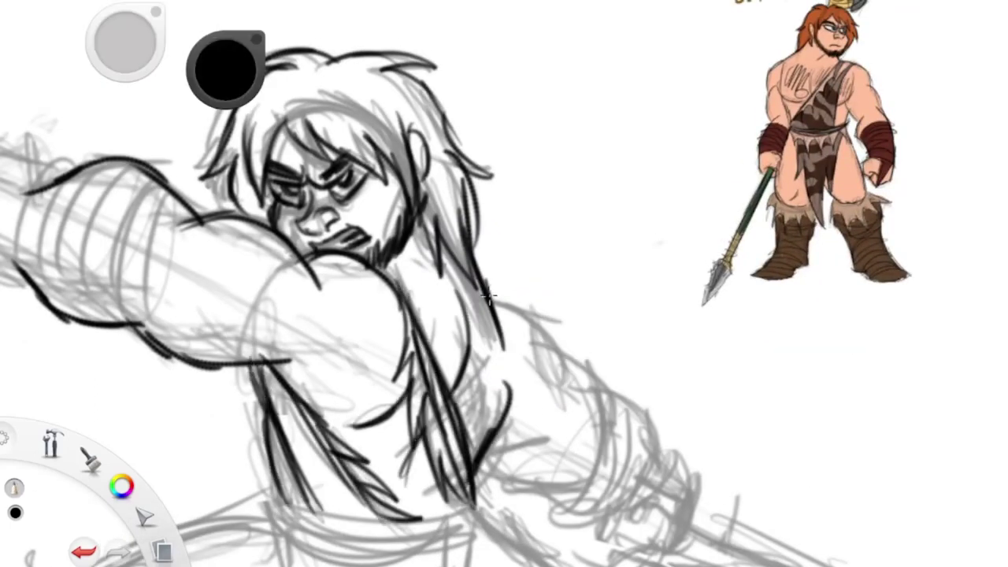
# Step: Redraw the rear arm's shoulder, muscle and forearm contours over the faded sketch
pyautogui.moveTo(512, 296); pyautogui.dragTo(562, 393)
pyautogui.moveTo(555, 346); pyautogui.dragTo(618, 472)
pyautogui.moveTo(480, 472); pyautogui.dragTo(629, 519)
pyautogui.moveTo(610, 385); pyautogui.dragTo(665, 450)
pyautogui.moveTo(675, 493)
pyautogui.mouseDown()
pyautogui.moveTo(549, 309)
pyautogui.moveTo(556, 329)
pyautogui.mouseUp()
pyautogui.moveTo(543, 276); pyautogui.dragTo(532, 321)
pyautogui.moveTo(551, 284); pyautogui.dragTo(538, 371)
pyautogui.hotkey('ctrl', 'z')
pyautogui.hotkey('ctrl', 'z')
pyautogui.hotkey('ctrl', 'z')
pyautogui.hotkey('ctrl', 'z')
# Step: Rotate the canvas and redraw the rear fist with its fingers around the spear shaft
pyautogui.moveTo(541, 317); pyautogui.dragTo(536, 340)
pyautogui.moveTo(550, 375)
pyautogui.mouseDown()
pyautogui.moveTo(546, 346)
pyautogui.moveTo(588, 135)
pyautogui.mouseUp()
pyautogui.press('space')
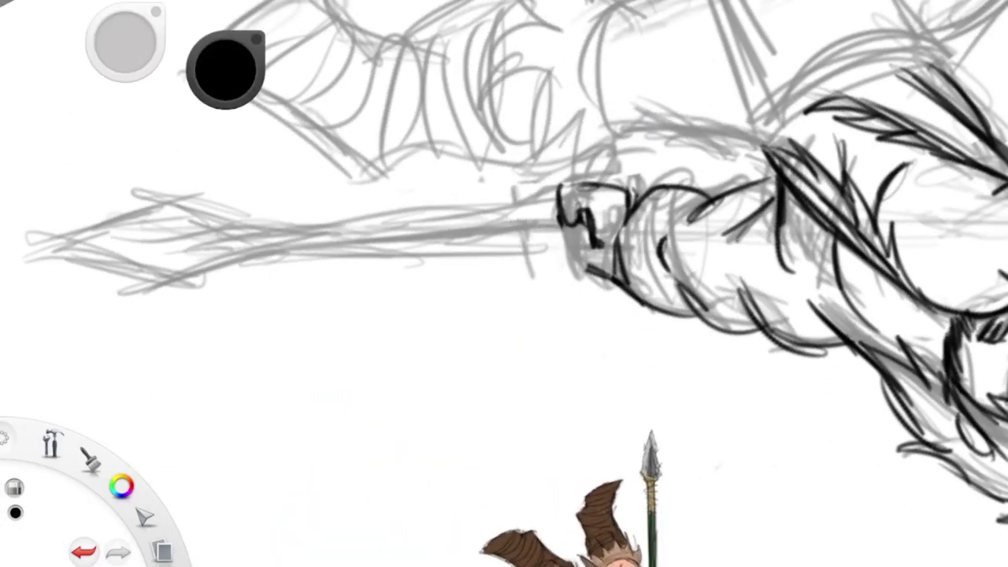
pyautogui.moveTo(562, 267); pyautogui.dragTo(568, 206)
pyautogui.moveTo(568, 203); pyautogui.dragTo(606, 236)
pyautogui.moveTo(555, 169); pyautogui.dragTo(591, 197)
pyautogui.moveTo(598, 169)
pyautogui.mouseDown()
pyautogui.moveTo(630, 224)
pyautogui.moveTo(652, 224)
pyautogui.mouseUp()
pyautogui.press('space')
pyautogui.moveTo(576, 281)
pyautogui.mouseDown()
pyautogui.moveTo(624, 380)
pyautogui.moveTo(636, 320)
pyautogui.mouseUp()
pyautogui.hotkey('ctrl', 'z')
pyautogui.hotkey('ctrl', 'z')
pyautogui.hotkey('ctrl', 'z')
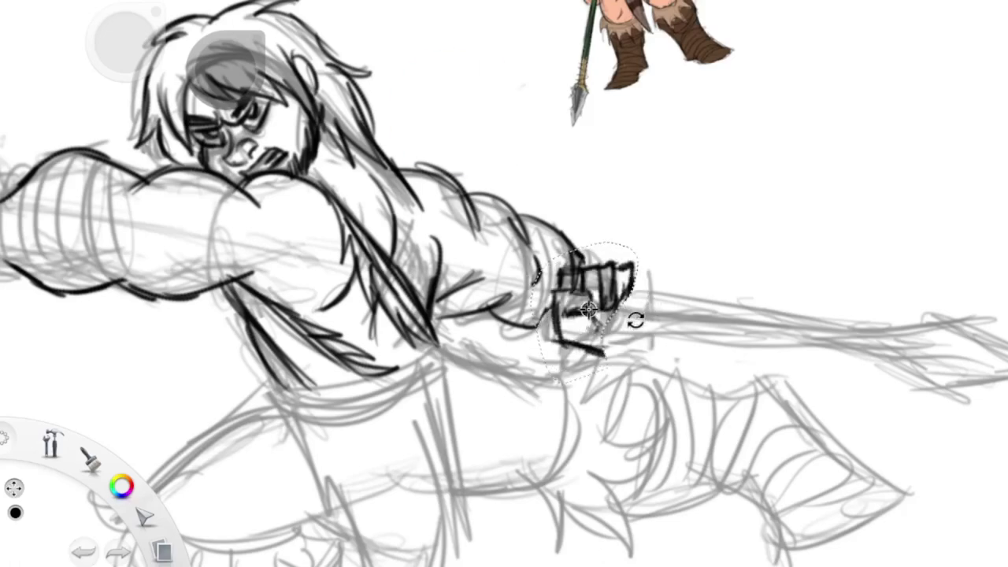
pyautogui.hotkey('ctrl', 'z')
pyautogui.hotkey('ctrl', 'z')
# Step: Rework the rear fist's fingers and wrist around the spear shaft
pyautogui.moveTo(503, 335); pyautogui.dragTo(571, 311)
pyautogui.moveTo(571, 244); pyautogui.dragTo(626, 346)
pyautogui.moveTo(551, 347); pyautogui.dragTo(638, 272)
pyautogui.moveTo(551, 228); pyautogui.dragTo(571, 339)
pyautogui.press('space')
pyautogui.moveTo(432, 208)
pyautogui.mouseDown()
pyautogui.moveTo(449, 224)
pyautogui.moveTo(756, 281)
pyautogui.moveTo(725, 279)
pyautogui.mouseUp()
pyautogui.moveTo(657, 314); pyautogui.dragTo(604, 373)
# Step: Redraw the wrapped bands around the figure's forearms in dark lines
pyautogui.press('space')
pyautogui.moveTo(577, 294); pyautogui.dragTo(472, 259)
pyautogui.moveTo(378, 228); pyautogui.dragTo(472, 346)
pyautogui.moveTo(441, 237); pyautogui.dragTo(551, 358)
pyautogui.press('space')
# Step: Redraw the raised hand, the upper shaft with its bindings and the curved, serrated blade
pyautogui.moveTo(325, 74); pyautogui.dragTo(370, 119)
pyautogui.moveTo(473, 297)
pyautogui.mouseDown()
pyautogui.moveTo(402, 254)
pyautogui.moveTo(338, 185)
pyautogui.mouseUp()
pyautogui.moveTo(244, 109)
pyautogui.mouseDown()
pyautogui.moveTo(362, 213)
pyautogui.moveTo(362, 276)
pyautogui.mouseUp()
pyautogui.moveTo(362, 268); pyautogui.dragTo(457, 303)
pyautogui.moveTo(378, 236); pyautogui.dragTo(457, 300)
pyautogui.moveTo(260, 126); pyautogui.dragTo(315, 244)
pyautogui.moveTo(363, 260); pyautogui.dragTo(265, 155)
# Step: Redraw the lower spear shaft and its spearhead beyond the rear fist
pyautogui.press('space')
pyautogui.moveTo(630, 236)
pyautogui.mouseDown()
pyautogui.moveTo(461, 33)
pyautogui.moveTo(386, 79)
pyautogui.mouseUp()
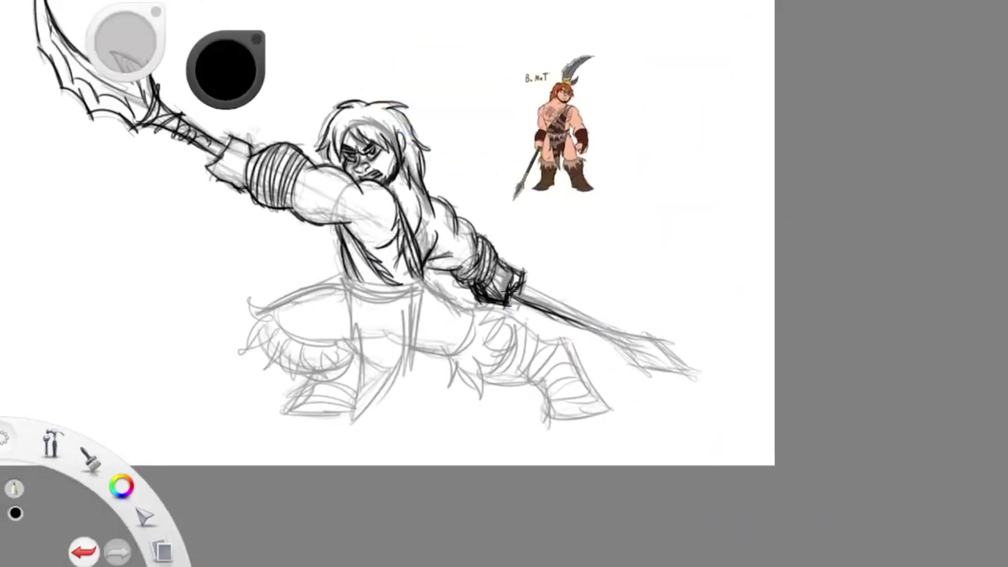
pyautogui.moveTo(686, 351); pyautogui.dragTo(666, 288)
pyautogui.press('space')
pyautogui.moveTo(603, 326); pyautogui.dragTo(622, 299)
# Step: Redraw the belt, the hanging loincloth and the bent front thigh in dark lines
pyautogui.moveTo(480, 251)
pyautogui.mouseDown()
pyautogui.moveTo(622, 236)
pyautogui.moveTo(553, 449)
pyautogui.mouseUp()
pyautogui.moveTo(515, 338); pyautogui.dragTo(504, 504)
pyautogui.moveTo(358, 315); pyautogui.dragTo(488, 268)
pyautogui.moveTo(366, 346); pyautogui.dragTo(500, 370)
# Step: Redraw the bent front leg's jagged fur cuff and wrapped boot
pyautogui.moveTo(370, 299)
pyautogui.mouseDown()
pyautogui.moveTo(303, 366)
pyautogui.moveTo(473, 394)
pyautogui.mouseUp()
pyautogui.moveTo(327, 330); pyautogui.dragTo(468, 409)
pyautogui.moveTo(429, 421)
pyautogui.mouseDown()
pyautogui.moveTo(385, 500)
pyautogui.moveTo(524, 382)
pyautogui.mouseUp()
pyautogui.moveTo(523, 385); pyautogui.dragTo(496, 504)
pyautogui.moveTo(409, 441); pyautogui.dragTo(499, 464)
# Step: Redraw the extended rear leg's thigh, fur cuff and wrapped boot
pyautogui.moveTo(622, 259); pyautogui.dragTo(717, 338)
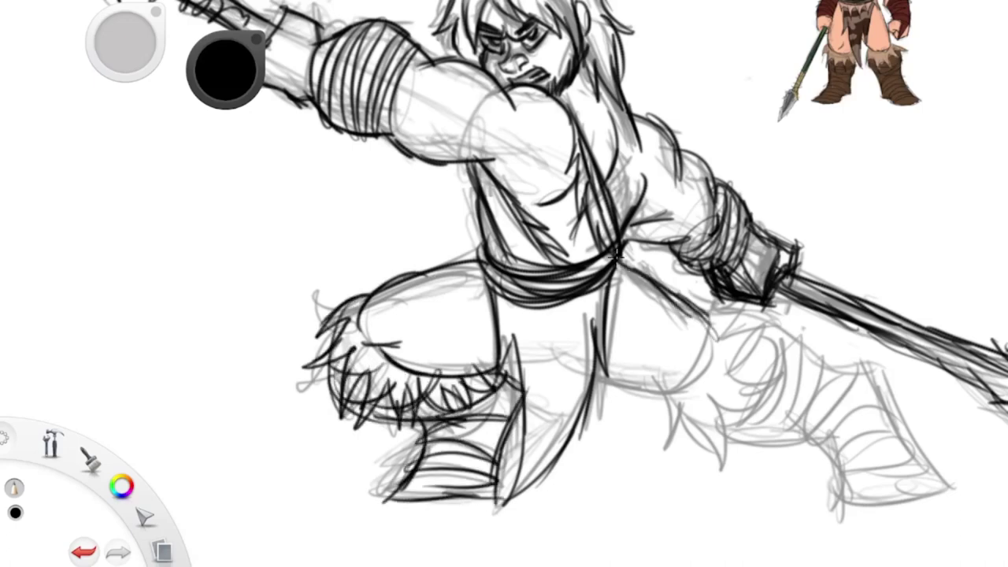
pyautogui.moveTo(599, 291); pyautogui.dragTo(708, 393)
pyautogui.moveTo(669, 370); pyautogui.dragTo(748, 457)
pyautogui.moveTo(776, 315); pyautogui.dragTo(728, 410)
pyautogui.moveTo(755, 385); pyautogui.dragTo(667, 385)
pyautogui.moveTo(787, 331); pyautogui.dragTo(944, 488)
pyautogui.moveTo(834, 307); pyautogui.dragTo(724, 437)
# Step: Ink the fringe, sideburn, ear, beard edge and both shoulder curves with solid black lines over the faded sketch
pyautogui.scroll(-3, 504, 315)
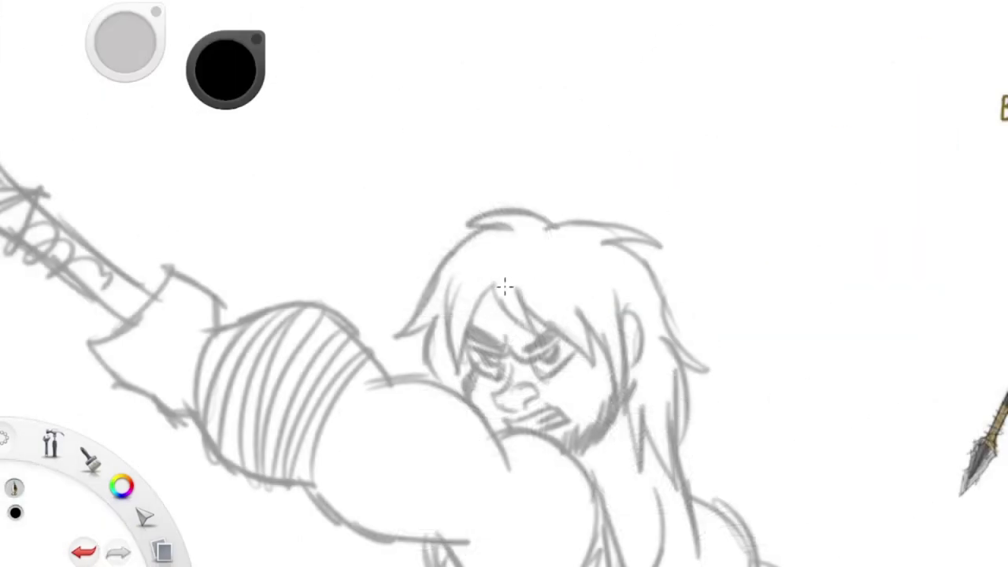
pyautogui.moveTo(496, 285); pyautogui.dragTo(596, 370)
pyautogui.moveTo(600, 287); pyautogui.dragTo(622, 415)
pyautogui.moveTo(620, 311); pyautogui.dragTo(630, 386)
pyautogui.moveTo(623, 378); pyautogui.dragTo(595, 444)
pyautogui.moveTo(500, 433); pyautogui.dragTo(591, 503)
pyautogui.moveTo(358, 393); pyautogui.dragTo(504, 471)
# Step: Ink the face contour, inner hair strand, eyes, nose and mouth over the faded sketch
pyautogui.moveTo(496, 285); pyautogui.dragTo(468, 382)
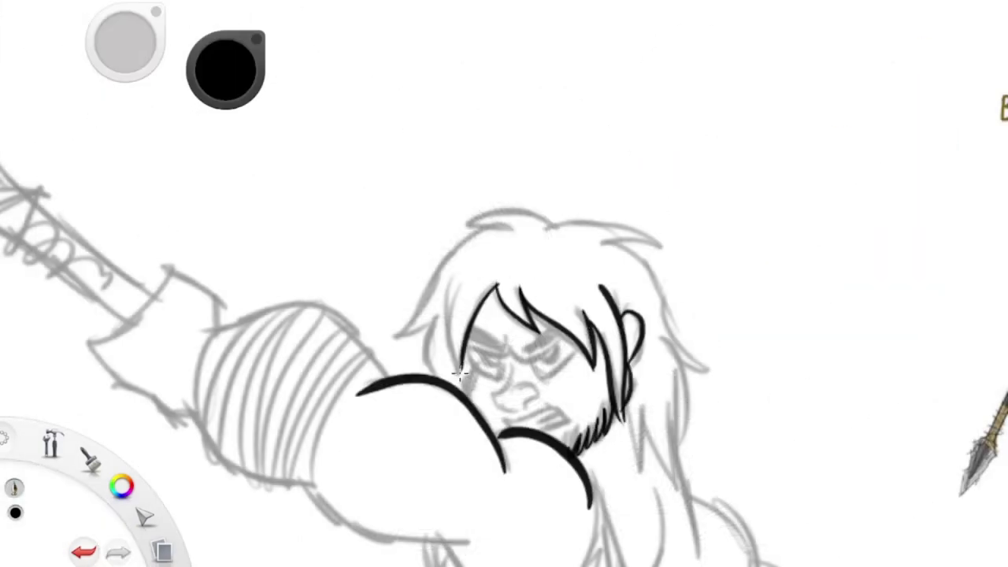
pyautogui.moveTo(460, 268); pyautogui.dragTo(451, 370)
pyautogui.moveTo(515, 366); pyautogui.dragTo(515, 405)
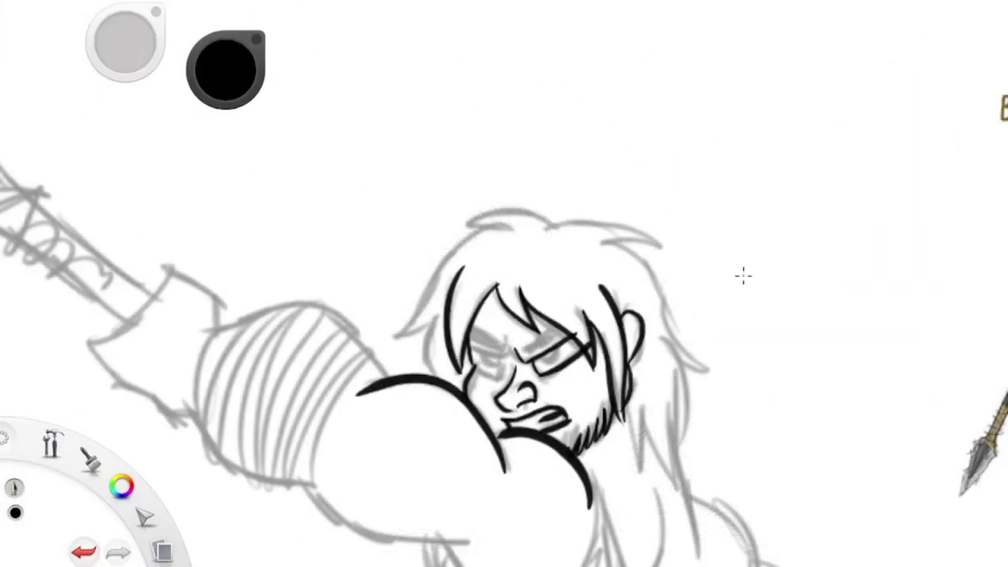
# Step: Ink the outer hair contour from the crown down to the long pointed locks over the back
pyautogui.moveTo(476, 228); pyautogui.dragTo(391, 340)
pyautogui.moveTo(466, 224); pyautogui.dragTo(669, 256)
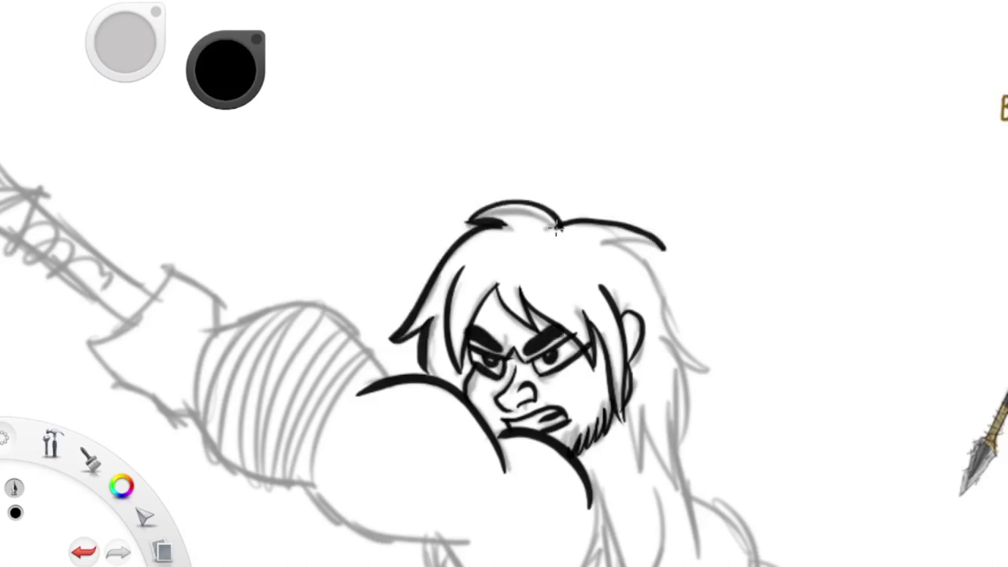
pyautogui.moveTo(606, 227); pyautogui.dragTo(715, 364)
pyautogui.moveTo(622, 352); pyautogui.dragTo(685, 496)
pyautogui.moveTo(681, 414); pyautogui.dragTo(703, 561)
# Step: Ink the outlines of the raised arm's fist, forearm and upper-arm underside over the faded sketch
pyautogui.moveTo(194, 334); pyautogui.dragTo(384, 376)
pyautogui.moveTo(88, 330); pyautogui.dragTo(220, 308)
pyautogui.moveTo(93, 356)
pyautogui.mouseDown()
pyautogui.moveTo(182, 399)
pyautogui.moveTo(374, 542)
pyautogui.mouseUp()
pyautogui.moveTo(342, 524); pyautogui.dragTo(472, 565)
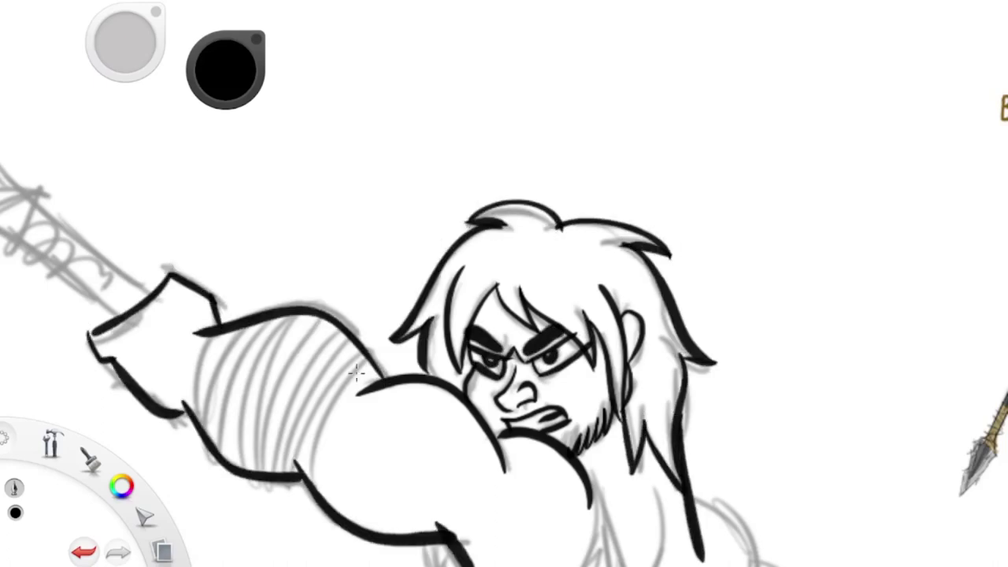
# Step: Ink the curved wrap bands across the raised forearm and the creases at the wrist
pyautogui.moveTo(362, 329); pyautogui.dragTo(322, 471)
pyautogui.moveTo(287, 321); pyautogui.dragTo(236, 472)
pyautogui.moveTo(252, 329); pyautogui.dragTo(197, 457)
pyautogui.moveTo(214, 331); pyautogui.dragTo(103, 360)
# Step: Ink the open vest's front edges and their jagged fur trim on both sides of the chest
pyautogui.press('space')
pyautogui.moveTo(760, 566); pyautogui.dragTo(689, 311)
pyautogui.moveTo(514, 185); pyautogui.dragTo(561, 370)
pyautogui.moveTo(521, 205); pyautogui.dragTo(574, 469)
pyautogui.moveTo(524, 220)
pyautogui.mouseDown()
pyautogui.moveTo(504, 370)
pyautogui.moveTo(523, 461)
pyautogui.mouseUp()
pyautogui.moveTo(551, 221); pyautogui.dragTo(563, 472)
pyautogui.moveTo(386, 272); pyautogui.dragTo(437, 327)
pyautogui.moveTo(410, 331); pyautogui.dragTo(496, 445)
pyautogui.moveTo(386, 263); pyautogui.dragTo(473, 480)
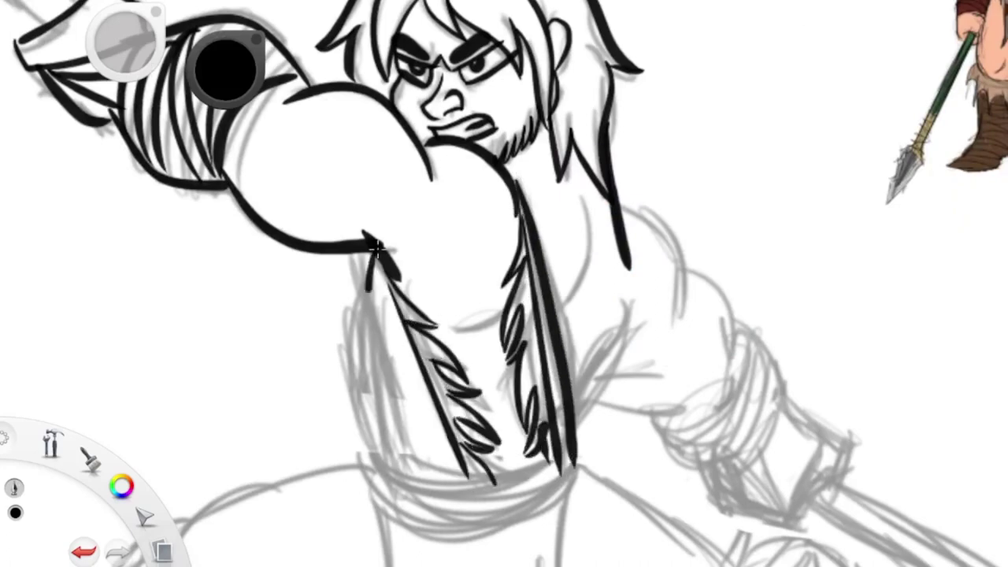
# Step: Ink the torso's sides, chest crease and armpit lines, and the banded belt around the waist
pyautogui.moveTo(374, 248); pyautogui.dragTo(402, 464)
pyautogui.moveTo(350, 291); pyautogui.dragTo(378, 464)
pyautogui.moveTo(449, 331); pyautogui.dragTo(512, 307)
pyautogui.moveTo(587, 200); pyautogui.dragTo(555, 323)
pyautogui.moveTo(649, 256); pyautogui.dragTo(598, 358)
pyautogui.moveTo(647, 315); pyautogui.dragTo(571, 418)
pyautogui.moveTo(366, 456)
pyautogui.mouseDown()
pyautogui.moveTo(571, 445)
pyautogui.moveTo(582, 460)
pyautogui.mouseUp()
pyautogui.moveTo(370, 504)
pyautogui.mouseDown()
pyautogui.moveTo(578, 481)
pyautogui.moveTo(571, 492)
pyautogui.mouseUp()
# Step: Ink the lowered rear arm's shoulder, upper arm, wrapped forearm and fist
pyautogui.moveTo(623, 199); pyautogui.dragTo(691, 331)
pyautogui.moveTo(586, 387); pyautogui.dragTo(669, 380)
pyautogui.moveTo(686, 270); pyautogui.dragTo(740, 387)
pyautogui.moveTo(642, 425)
pyautogui.mouseDown()
pyautogui.moveTo(736, 466)
pyautogui.moveTo(839, 473)
pyautogui.mouseUp()
pyautogui.moveTo(787, 354); pyautogui.dragTo(835, 441)
pyautogui.moveTo(740, 307)
pyautogui.mouseDown()
pyautogui.moveTo(779, 464)
pyautogui.moveTo(756, 457)
pyautogui.mouseUp()
# Step: Ink the loincloth hanging from the belt with jagged, pointed edges
pyautogui.moveTo(645, 401)
pyautogui.mouseDown()
pyautogui.moveTo(732, 456)
pyautogui.moveTo(682, 197)
pyautogui.mouseUp()
pyautogui.moveTo(382, 233); pyautogui.dragTo(408, 450)
pyautogui.moveTo(542, 272); pyautogui.dragTo(573, 356)
pyautogui.moveTo(434, 402); pyautogui.dragTo(543, 476)
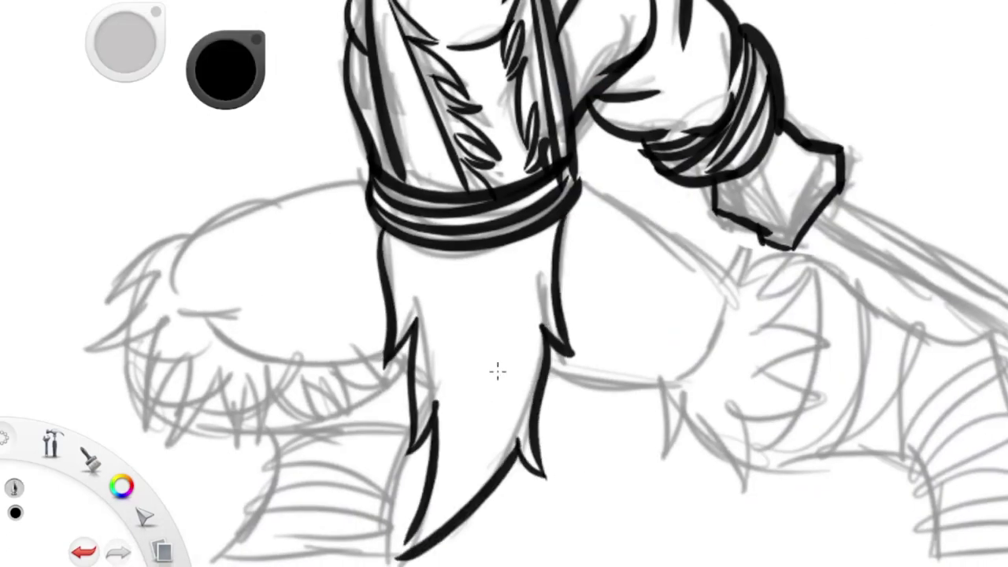
# Step: Ink the bent front leg's thigh, knee crease and jagged fur cuff
pyautogui.moveTo(366, 181); pyautogui.dragTo(177, 292)
pyautogui.moveTo(190, 303); pyautogui.dragTo(246, 316)
pyautogui.moveTo(393, 339); pyautogui.dragTo(201, 335)
pyautogui.moveTo(181, 240); pyautogui.dragTo(95, 335)
pyautogui.moveTo(169, 355); pyautogui.dragTo(315, 401)
pyautogui.moveTo(133, 406); pyautogui.dragTo(334, 451)
pyautogui.moveTo(376, 343); pyautogui.dragTo(406, 379)
# Step: Ink the front leg's boot outline and sole, and finish its cuff edge and wrap lines
pyautogui.moveTo(398, 431); pyautogui.dragTo(384, 545)
pyautogui.moveTo(209, 551); pyautogui.dragTo(315, 504)
pyautogui.moveTo(293, 440); pyautogui.dragTo(282, 512)
pyautogui.moveTo(656, 331); pyautogui.dragTo(380, 270)
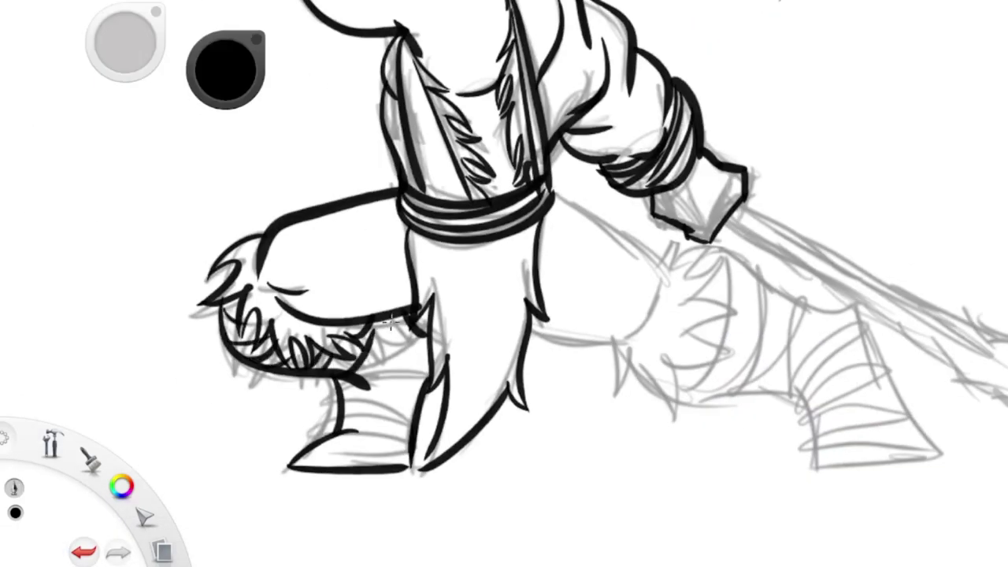
pyautogui.moveTo(372, 326); pyautogui.dragTo(339, 425)
pyautogui.moveTo(401, 429); pyautogui.dragTo(325, 465)
pyautogui.moveTo(364, 437); pyautogui.dragTo(331, 472)
# Step: Ink the extended rear leg's thigh contours and the spiky fur cuff around the knee
pyautogui.moveTo(528, 335); pyautogui.dragTo(650, 346)
pyautogui.moveTo(549, 193); pyautogui.dragTo(665, 330)
pyautogui.moveTo(657, 331); pyautogui.dragTo(610, 392)
pyautogui.moveTo(610, 355); pyautogui.dragTo(701, 409)
pyautogui.moveTo(731, 309); pyautogui.dragTo(685, 358)
pyautogui.moveTo(677, 248); pyautogui.dragTo(732, 307)
# Step: Ink the rear leg's calf and boot outline with wrap bands across the shin
pyautogui.moveTo(661, 386)
pyautogui.mouseDown()
pyautogui.moveTo(774, 411)
pyautogui.moveTo(819, 471)
pyautogui.mouseUp()
pyautogui.moveTo(866, 319); pyautogui.dragTo(941, 461)
pyautogui.moveTo(679, 250); pyautogui.dragTo(878, 335)
pyautogui.moveTo(713, 272); pyautogui.dragTo(736, 401)
pyautogui.moveTo(787, 319); pyautogui.dragTo(803, 402)
pyautogui.moveTo(818, 393); pyautogui.dragTo(901, 433)
pyautogui.moveTo(833, 441); pyautogui.dragTo(904, 425)
# Step: Ink the parallel edges of the spear shaft beyond both fists
pyautogui.moveTo(648, 288); pyautogui.dragTo(630, 268)
pyautogui.moveTo(530, 400); pyautogui.dragTo(583, 382)
pyautogui.moveTo(315, 181); pyautogui.dragTo(372, 219)
pyautogui.moveTo(622, 380); pyautogui.dragTo(720, 433)
pyautogui.moveTo(318, 172); pyautogui.dragTo(377, 209)
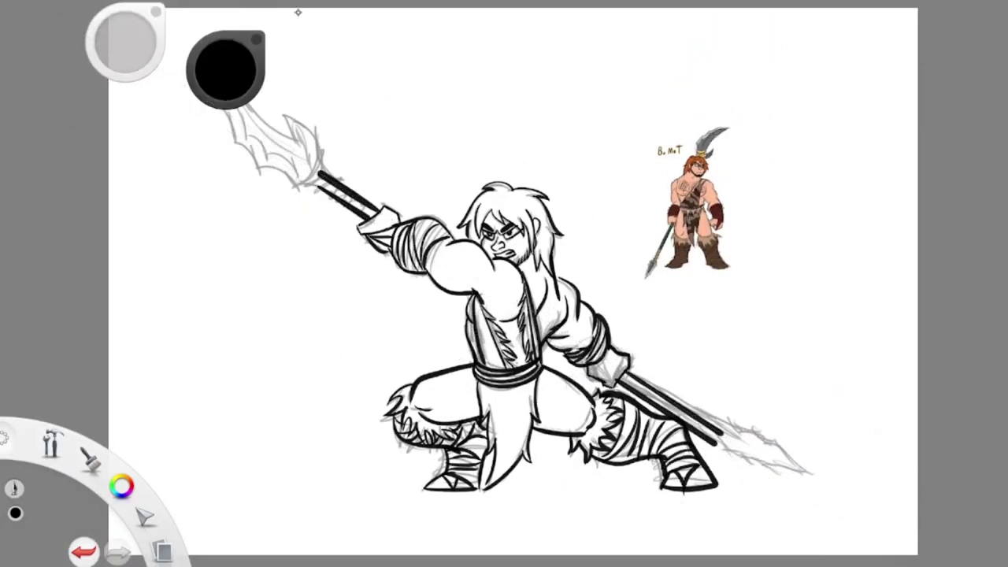
# Step: Ink the large curved blade's outline with its hooked spike and scalloped lower edge
pyautogui.moveTo(504, 283); pyautogui.dragTo(549, 313)
pyautogui.moveTo(511, 362)
pyautogui.mouseDown()
pyautogui.moveTo(425, 197)
pyautogui.moveTo(303, 48)
pyautogui.mouseUp()
pyautogui.moveTo(299, 59)
pyautogui.mouseDown()
pyautogui.moveTo(319, 337)
pyautogui.moveTo(551, 409)
pyautogui.mouseUp()
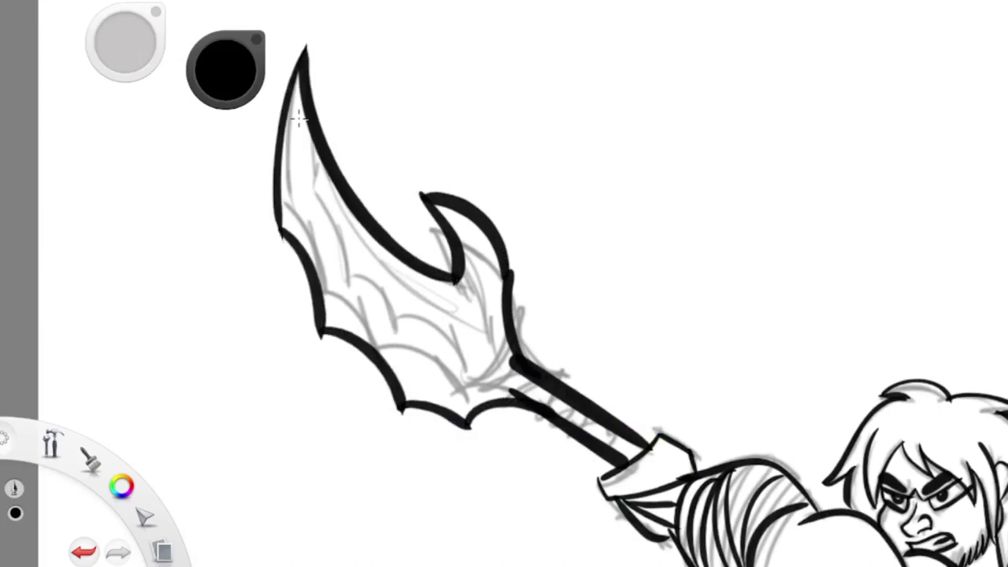
# Step: Ink the large blade's inner bevel lines and its base, plus the wrapping along the shaft
pyautogui.moveTo(299, 117); pyautogui.dragTo(398, 338)
pyautogui.moveTo(354, 394); pyautogui.dragTo(461, 315)
pyautogui.moveTo(496, 271); pyautogui.dragTo(472, 413)
pyautogui.moveTo(460, 358)
pyautogui.mouseDown()
pyautogui.moveTo(543, 417)
pyautogui.moveTo(621, 444)
pyautogui.mouseUp()
pyautogui.moveTo(307, 103)
pyautogui.mouseDown()
pyautogui.moveTo(452, 343)
pyautogui.moveTo(437, 303)
pyautogui.mouseUp()
pyautogui.scroll(-5, 636, 289)
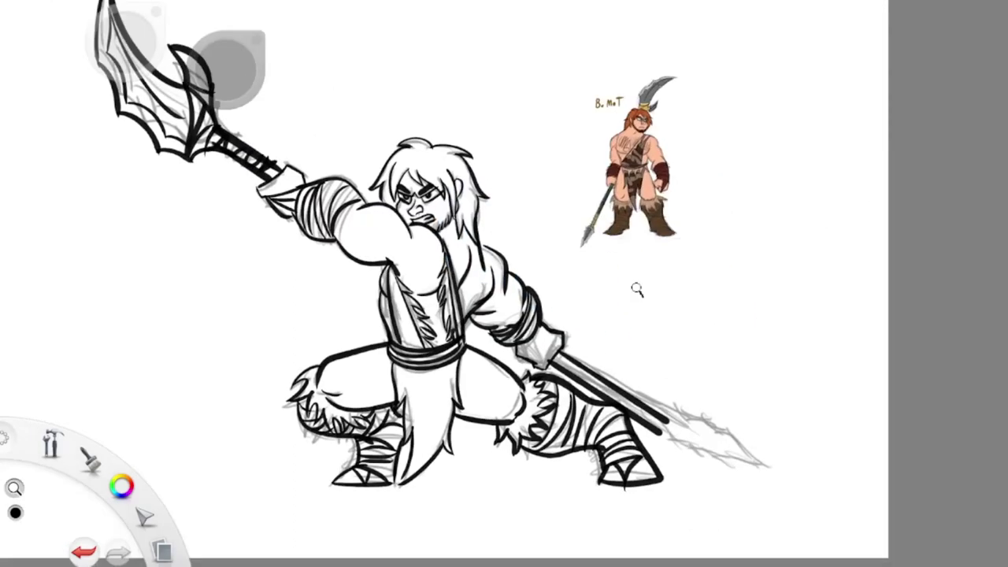
# Step: Ink the jagged spearhead at the rear end of the shaft and its binding
pyautogui.scroll(5, 636, 289)
pyautogui.moveTo(586, 415); pyautogui.dragTo(744, 501)
pyautogui.moveTo(744, 501); pyautogui.dragTo(654, 384)
pyautogui.moveTo(598, 370); pyautogui.dragTo(618, 429)
pyautogui.moveTo(543, 346); pyautogui.dragTo(553, 356)
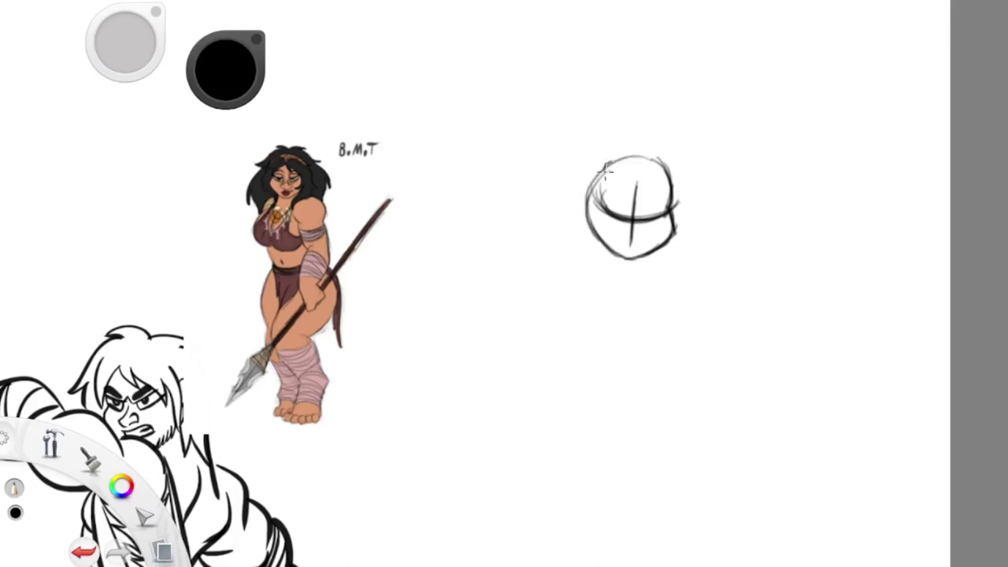
# Step: Tilt the second figure's face guideline and rough in her torso side, hips, raised leg and far leg
pyautogui.moveTo(639, 185); pyautogui.dragTo(622, 244)
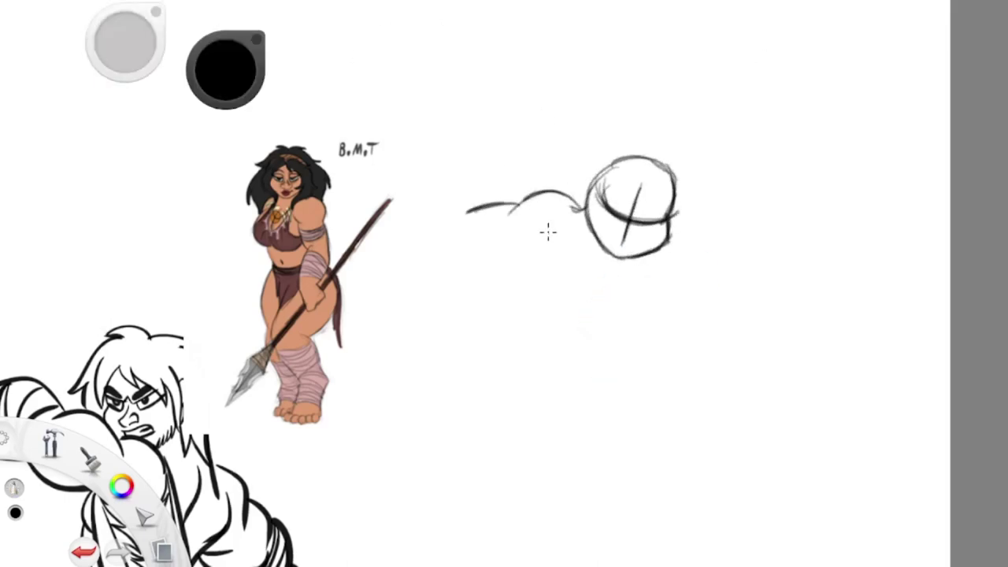
pyautogui.moveTo(669, 266); pyautogui.dragTo(629, 340)
pyautogui.moveTo(588, 504); pyautogui.dragTo(634, 392)
pyautogui.moveTo(505, 338)
pyautogui.mouseDown()
pyautogui.moveTo(522, 383)
pyautogui.moveTo(439, 461)
pyautogui.mouseUp()
pyautogui.moveTo(411, 494); pyautogui.dragTo(398, 524)
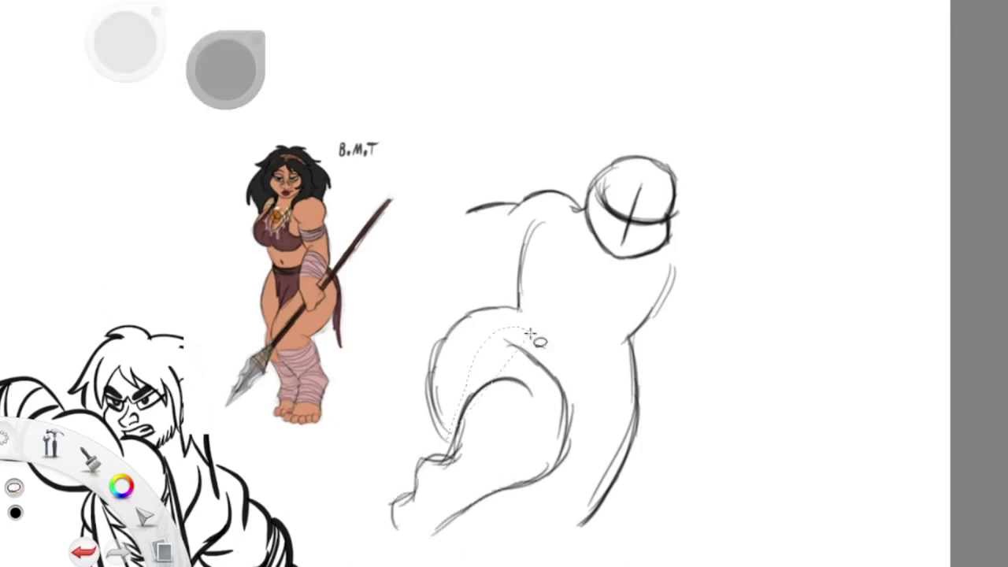
# Step: Reposition the sketched raised leg closer to the far leg and rough in the rounded chest shapes
pyautogui.moveTo(473, 543); pyautogui.dragTo(587, 418)
pyautogui.moveTo(511, 366); pyautogui.dragTo(471, 336)
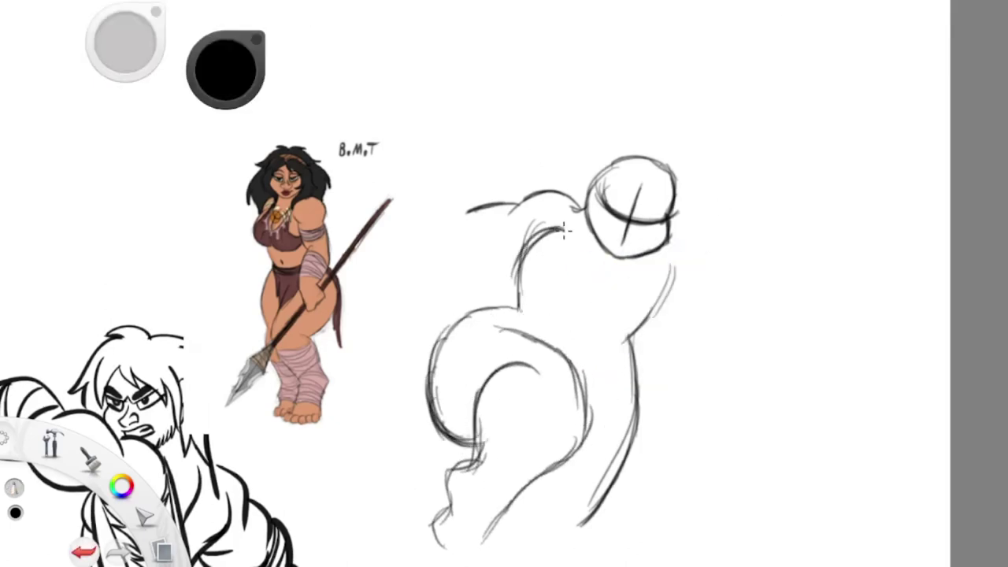
pyautogui.moveTo(537, 250); pyautogui.dragTo(551, 309)
pyautogui.moveTo(584, 288); pyautogui.dragTo(620, 341)
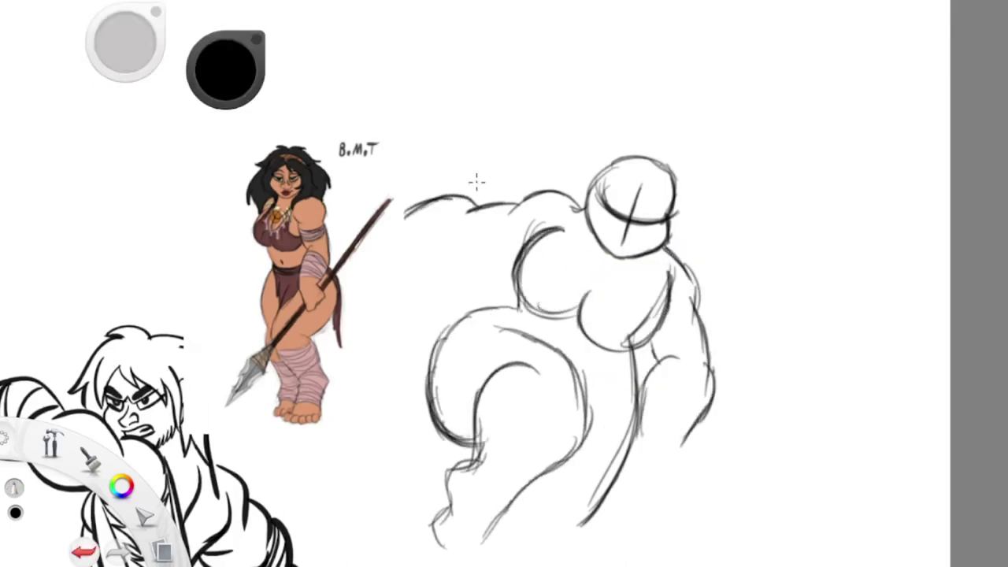
# Step: Replace the lowered arm with one held closer to the torso and adjust the raised leg's contours
pyautogui.scroll(-3, 475, 231)
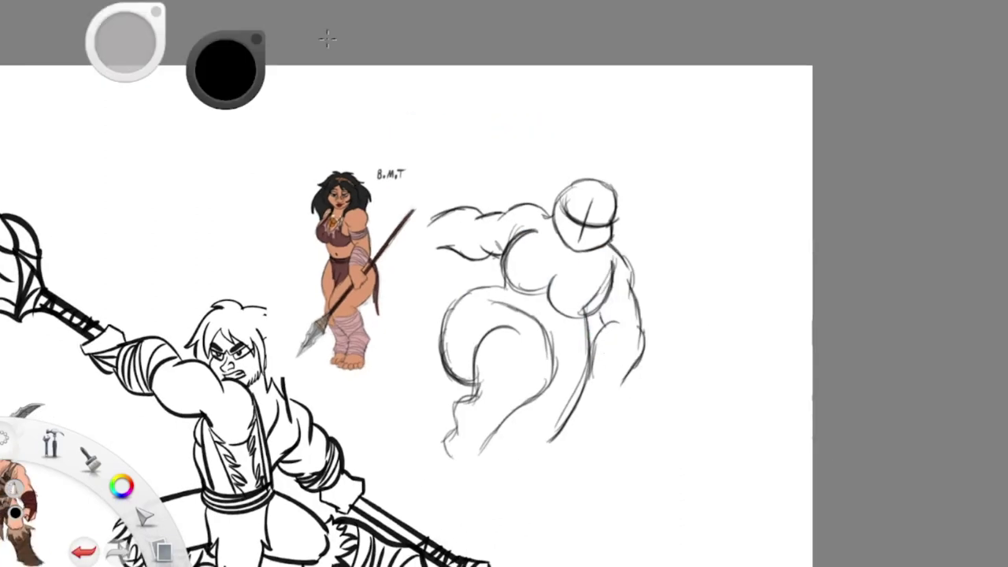
pyautogui.press('Delete')
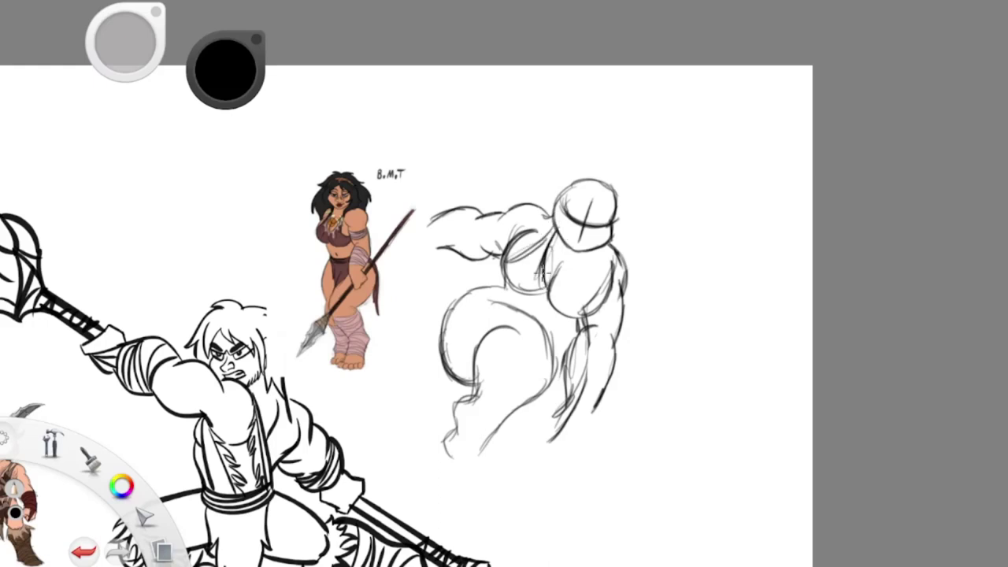
pyautogui.moveTo(495, 382); pyautogui.dragTo(439, 451)
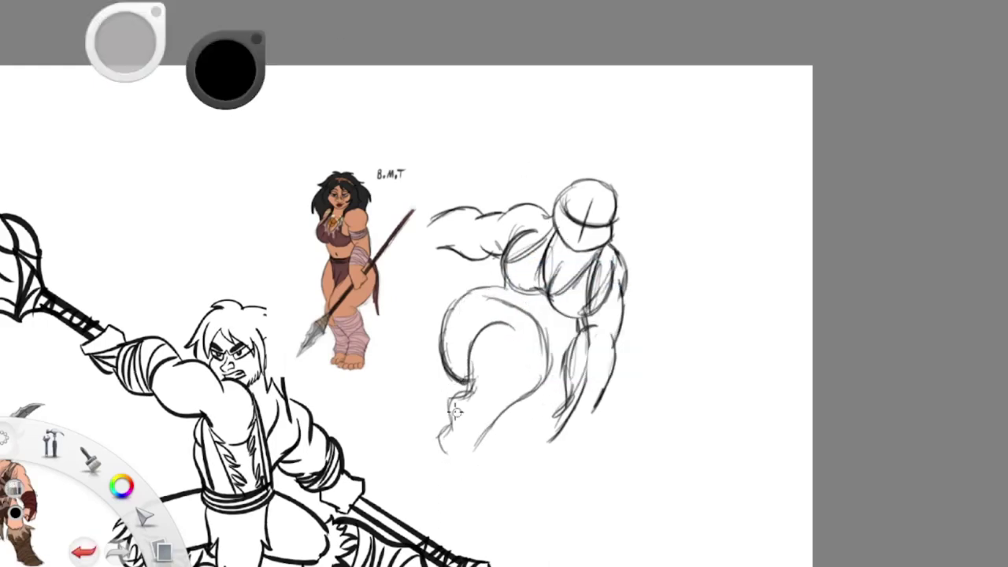
pyautogui.moveTo(506, 486)
pyautogui.mouseDown()
pyautogui.moveTo(637, 169)
pyautogui.moveTo(488, 504)
pyautogui.mouseUp()
# Step: Move the whole female figure sketch away from her reference and transform the selected raised leg
pyautogui.moveTo(666, 255); pyautogui.dragTo(740, 226)
pyautogui.moveTo(512, 331); pyautogui.dragTo(589, 317)
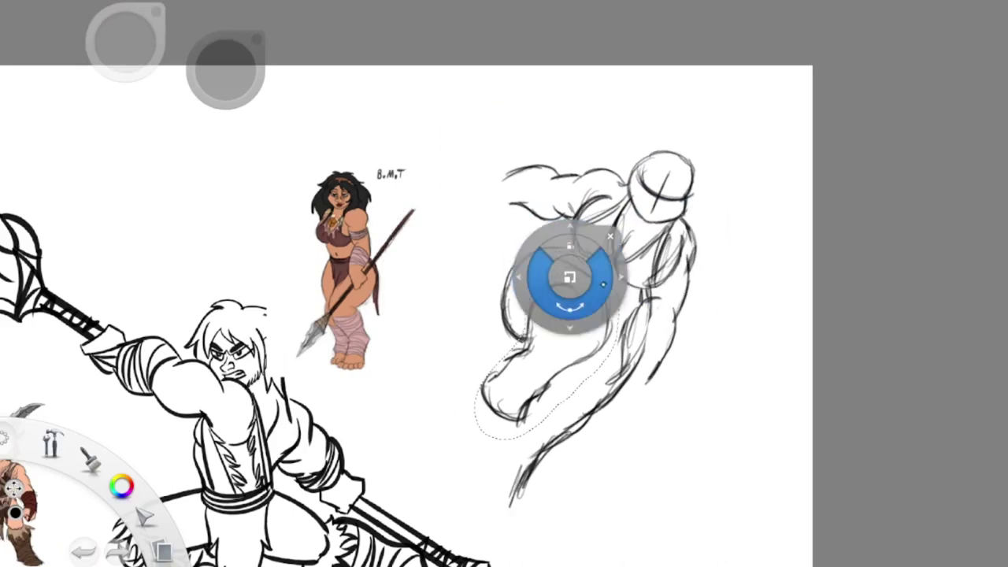
pyautogui.click(589, 317)
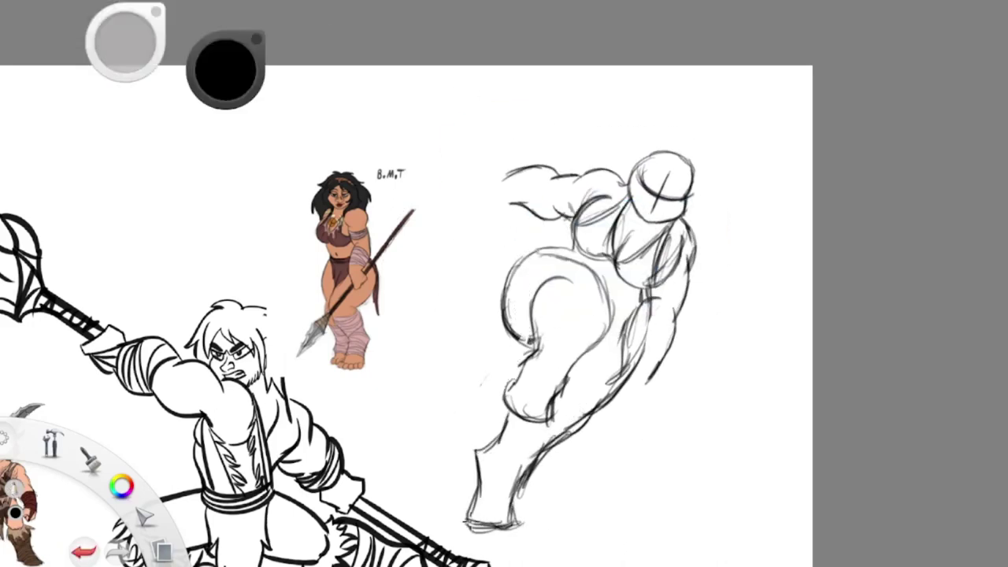
# Step: Sketch the outstretched arm's bent forearm and hand, and the skirt's waistband across the hips
pyautogui.moveTo(561, 169); pyautogui.dragTo(519, 197)
pyautogui.scroll(3, 603, 130)
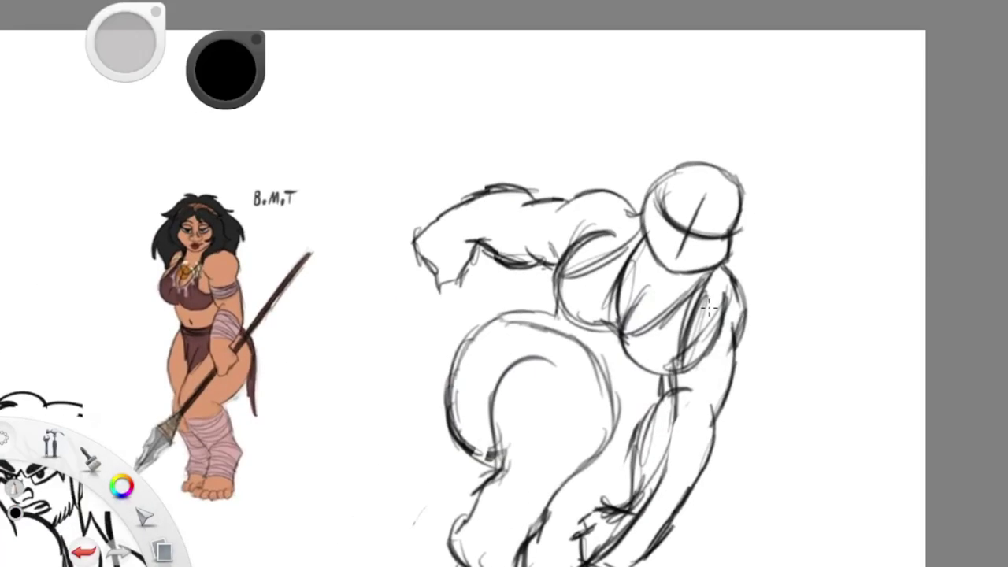
pyautogui.moveTo(494, 315); pyautogui.dragTo(669, 396)
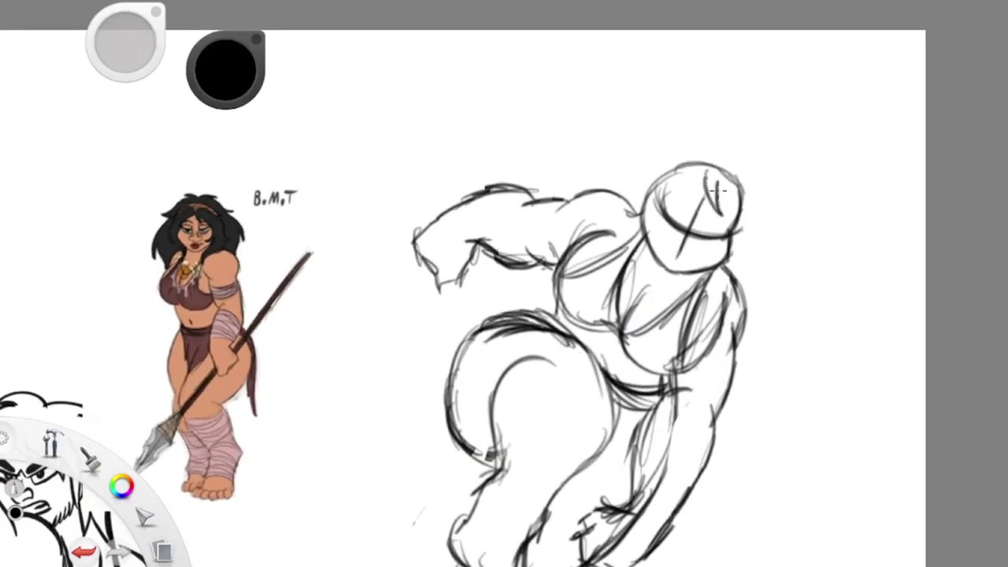
# Step: Sketch the female warrior's parted hair framing the face and the long locks flowing behind her
pyautogui.moveTo(717, 189); pyautogui.dragTo(706, 268)
pyautogui.moveTo(585, 144); pyautogui.dragTo(637, 175)
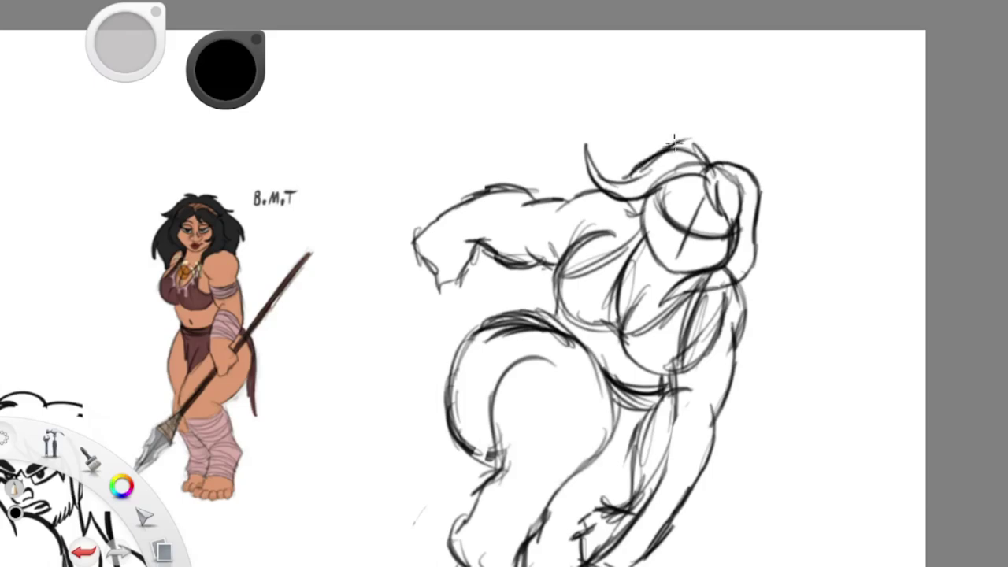
pyautogui.moveTo(728, 136); pyautogui.dragTo(586, 122)
pyautogui.moveTo(559, 96); pyautogui.dragTo(589, 131)
pyautogui.moveTo(748, 122); pyautogui.dragTo(796, 228)
pyautogui.moveTo(790, 236); pyautogui.dragTo(744, 285)
pyautogui.moveTo(630, 109)
pyautogui.mouseDown()
pyautogui.moveTo(543, 63)
pyautogui.moveTo(519, 149)
pyautogui.mouseUp()
pyautogui.moveTo(492, 118); pyautogui.dragTo(498, 188)
# Step: Sketch cloth wrap bands around the raised leg and both arms
pyautogui.moveTo(509, 373); pyautogui.dragTo(551, 441)
pyautogui.moveTo(481, 504); pyautogui.dragTo(551, 543)
pyautogui.moveTo(551, 196); pyautogui.dragTo(560, 264)
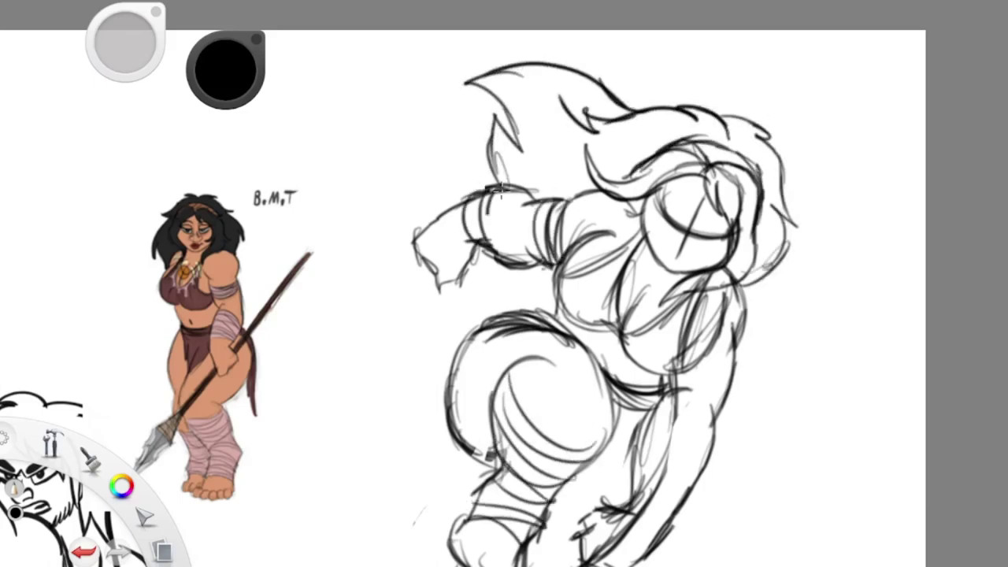
pyautogui.moveTo(488, 188); pyautogui.dragTo(497, 252)
pyautogui.moveTo(622, 519); pyautogui.dragTo(700, 433)
pyautogui.moveTo(638, 472); pyautogui.dragTo(736, 350)
# Step: Sketch the spear running diagonally behind the female warrior through her outstretched hand
pyautogui.press('space')
pyautogui.moveTo(425, 138); pyautogui.dragTo(682, 307)
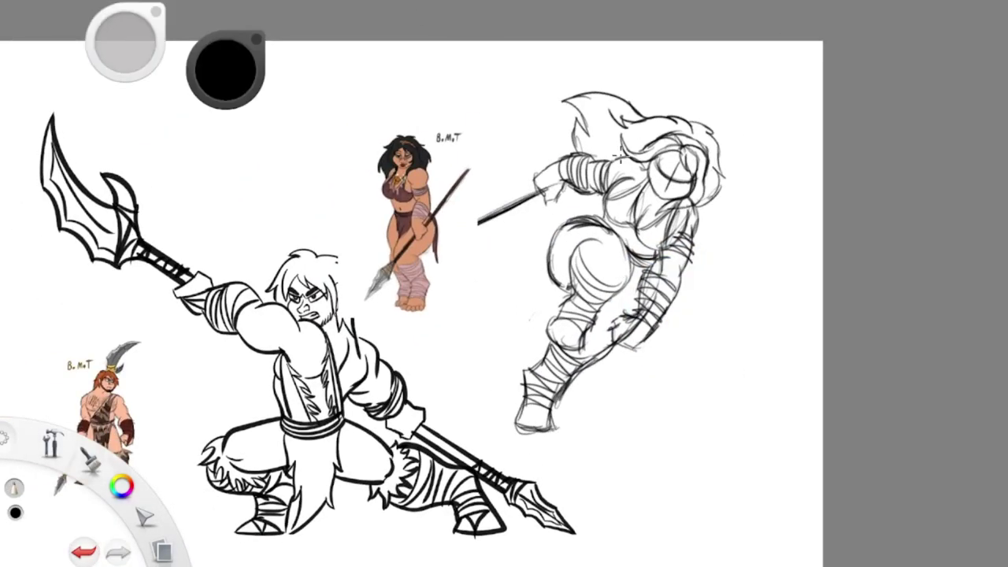
pyautogui.moveTo(737, 82); pyautogui.dragTo(435, 242)
# Step: Sketch the necklace on her chest with a round pendant and pointed teeth
pyautogui.scroll(5, 469, 248)
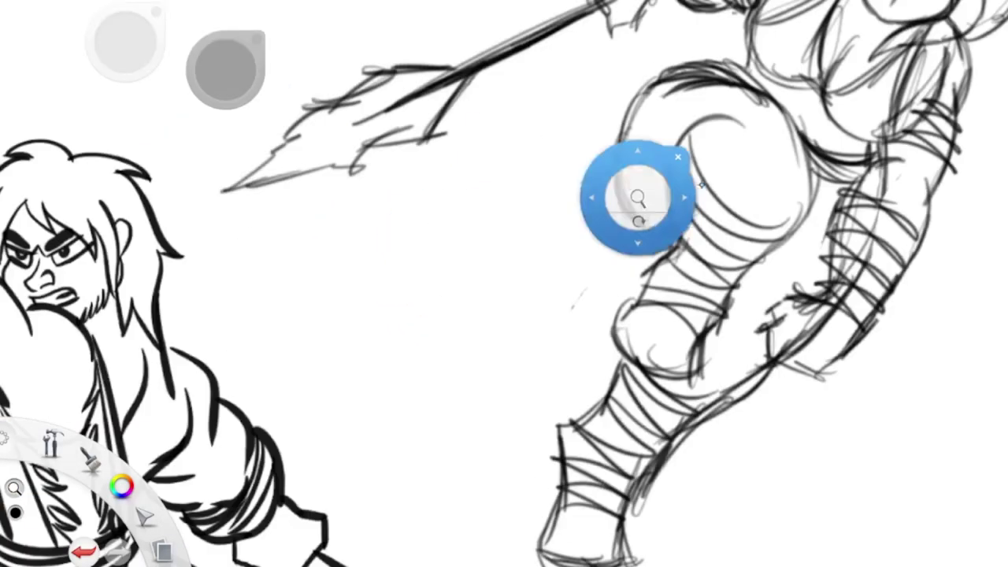
pyautogui.moveTo(441, 293); pyautogui.dragTo(432, 297)
pyautogui.moveTo(472, 354); pyautogui.dragTo(511, 425)
pyautogui.moveTo(425, 236); pyautogui.dragTo(477, 276)
pyautogui.moveTo(490, 224); pyautogui.dragTo(511, 295)
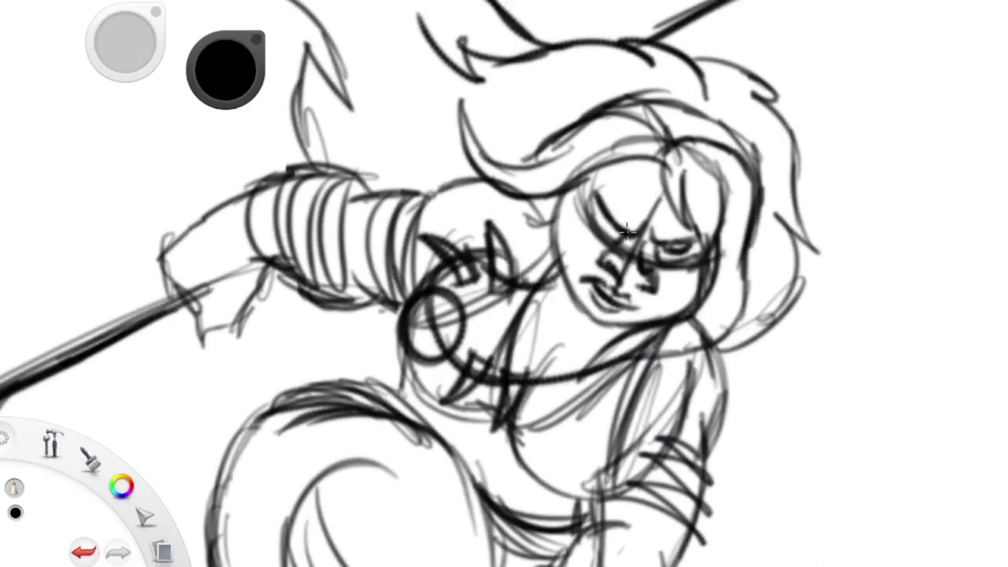
# Step: Sketch the female warrior's eyebrows and eyes, and a headband across her hair
pyautogui.moveTo(622, 230); pyautogui.dragTo(597, 189)
pyautogui.moveTo(653, 229); pyautogui.dragTo(702, 241)
pyautogui.moveTo(646, 115); pyautogui.dragTo(740, 143)
# Step: Redraw the hair framing the face, the headband and the face contour in darker lines over the faded sketch
pyautogui.scroll(-5, 436, 257)
pyautogui.scroll(5, 472, 284)
pyautogui.moveTo(653, 179); pyautogui.dragTo(708, 303)
pyautogui.moveTo(630, 203)
pyautogui.mouseDown()
pyautogui.moveTo(451, 156)
pyautogui.moveTo(629, 197)
pyautogui.mouseUp()
pyautogui.moveTo(543, 172); pyautogui.dragTo(705, 213)
pyautogui.moveTo(632, 160); pyautogui.dragTo(708, 189)
pyautogui.moveTo(547, 229); pyautogui.dragTo(564, 339)
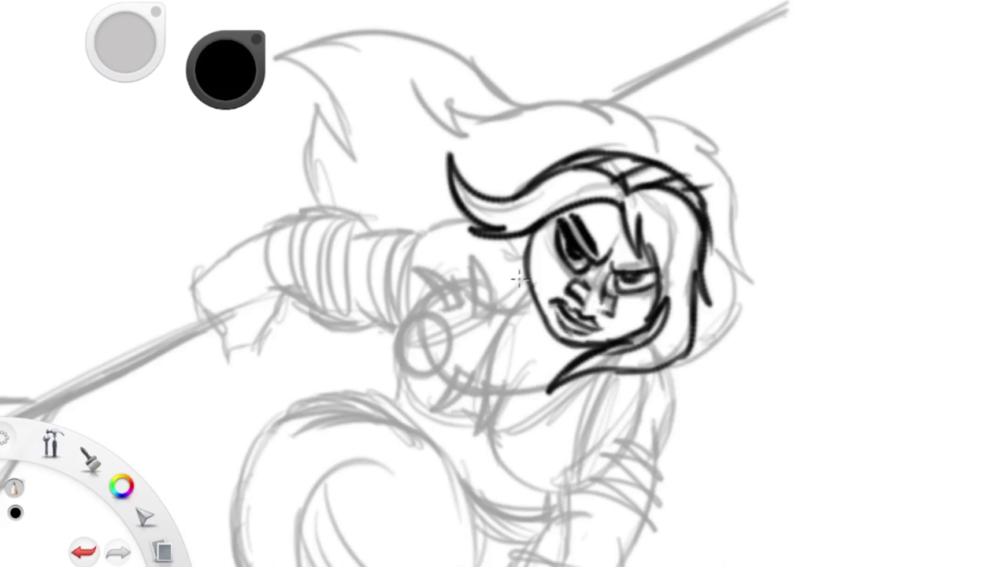
# Step: Redraw the necklace's round pendant and pointed teeth in dark lines
pyautogui.moveTo(488, 378); pyautogui.dragTo(441, 413)
pyautogui.moveTo(426, 315); pyautogui.dragTo(417, 370)
pyautogui.moveTo(410, 268); pyautogui.dragTo(469, 307)
pyautogui.moveTo(472, 251); pyautogui.dragTo(492, 311)
pyautogui.moveTo(532, 291)
pyautogui.mouseDown()
pyautogui.moveTo(496, 370)
pyautogui.moveTo(472, 354)
pyautogui.mouseUp()
pyautogui.moveTo(496, 330); pyautogui.dragTo(472, 425)
# Step: Redraw the necklace cord, the lower chest contour and the remaining teeth in dark lines
pyautogui.moveTo(530, 271); pyautogui.dragTo(456, 347)
pyautogui.moveTo(400, 364); pyautogui.dragTo(494, 404)
pyautogui.moveTo(591, 380); pyautogui.dragTo(495, 409)
pyautogui.moveTo(491, 393); pyautogui.dragTo(504, 456)
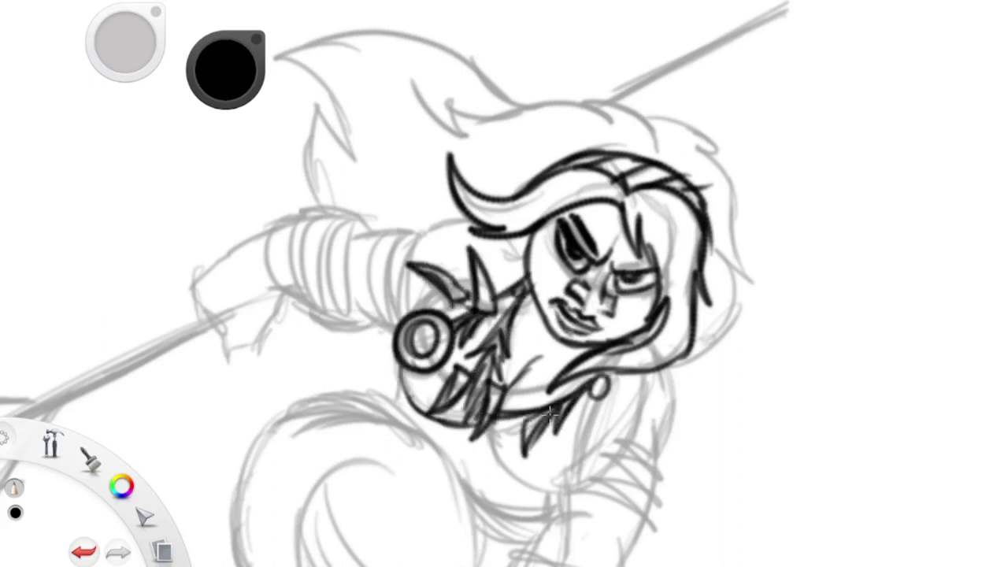
# Step: Redraw the female warrior's lower chest contour, the necklace's end and the shoulder and upper arm in dark lines
pyautogui.moveTo(489, 417); pyautogui.dragTo(551, 492)
pyautogui.moveTo(600, 394); pyautogui.dragTo(584, 476)
pyautogui.moveTo(644, 379); pyautogui.dragTo(561, 491)
pyautogui.moveTo(665, 362); pyautogui.dragTo(678, 450)
pyautogui.moveTo(679, 403); pyautogui.dragTo(618, 563)
# Step: Redraw the upper contour and pointed locks of her flowing hair in dark lines
pyautogui.moveTo(571, 93); pyautogui.dragTo(659, 143)
pyautogui.moveTo(622, 107); pyautogui.dragTo(472, 117)
pyautogui.moveTo(425, 83); pyautogui.dragTo(460, 133)
pyautogui.moveTo(441, 93); pyautogui.dragTo(511, 114)
# Step: Redraw the outstretched spear arm, its hand and the curved wrap bands in dark lines
pyautogui.moveTo(431, 224)
pyautogui.mouseDown()
pyautogui.moveTo(478, 222)
pyautogui.moveTo(195, 275)
pyautogui.moveTo(236, 347)
pyautogui.mouseUp()
pyautogui.moveTo(267, 323); pyautogui.dragTo(378, 315)
pyautogui.moveTo(394, 225); pyautogui.dragTo(402, 319)
pyautogui.moveTo(347, 216); pyautogui.dragTo(330, 319)
pyautogui.moveTo(283, 228); pyautogui.dragTo(275, 315)
# Step: Redraw the outer hair beside the face and the windblown tips of the hair in dark lines
pyautogui.moveTo(657, 118)
pyautogui.mouseDown()
pyautogui.moveTo(740, 166)
pyautogui.moveTo(760, 284)
pyautogui.mouseUp()
pyautogui.moveTo(639, 130); pyautogui.dragTo(641, 218)
pyautogui.moveTo(425, 111); pyautogui.dragTo(519, 193)
pyautogui.moveTo(268, 107); pyautogui.dragTo(453, 153)
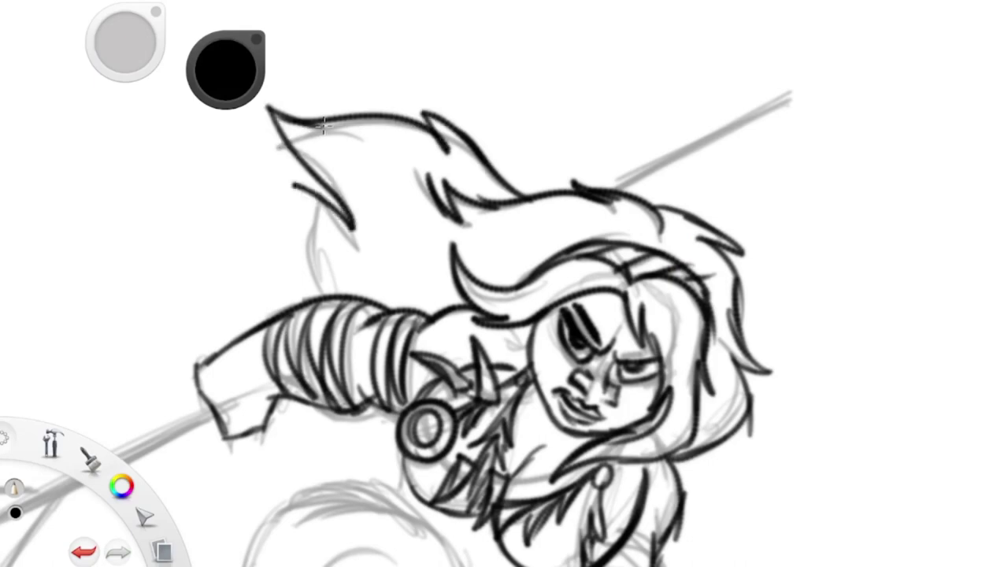
pyautogui.moveTo(293, 185); pyautogui.dragTo(355, 228)
pyautogui.moveTo(311, 224); pyautogui.dragTo(315, 292)
# Step: Redraw the hip, the raised thigh and the rounded knee in dark lines
pyautogui.moveTo(551, 394); pyautogui.dragTo(500, 157)
pyautogui.moveTo(351, 246); pyautogui.dragTo(197, 331)
pyautogui.moveTo(200, 307); pyautogui.dragTo(256, 477)
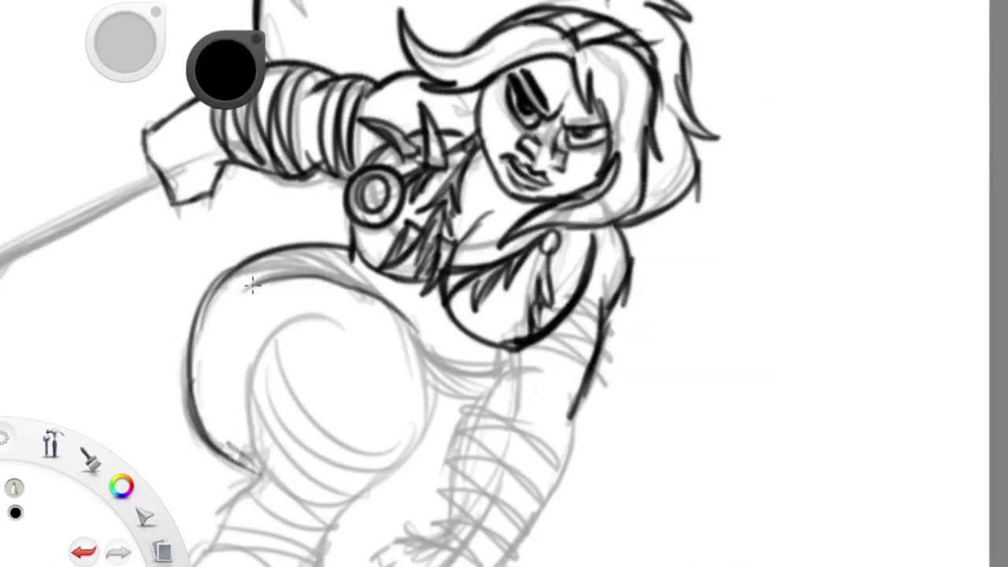
pyautogui.moveTo(378, 293); pyautogui.dragTo(429, 394)
pyautogui.moveTo(429, 385); pyautogui.dragTo(331, 536)
pyautogui.moveTo(340, 319); pyautogui.dragTo(256, 482)
pyautogui.moveTo(366, 283)
pyautogui.mouseDown()
pyautogui.moveTo(296, 246)
pyautogui.moveTo(332, 284)
pyautogui.mouseUp()
# Step: Redraw the waist belt and the lowered arm with its clenched fist in dark lines
pyautogui.moveTo(548, 343); pyautogui.dragTo(448, 449)
pyautogui.moveTo(582, 393); pyautogui.dragTo(496, 563)
pyautogui.moveTo(512, 326); pyautogui.dragTo(409, 397)
pyautogui.moveTo(431, 302); pyautogui.dragTo(419, 370)
pyautogui.moveTo(519, 425)
pyautogui.mouseDown()
pyautogui.moveTo(506, 281)
pyautogui.moveTo(565, 191)
pyautogui.mouseUp()
pyautogui.moveTo(501, 286)
pyautogui.mouseDown()
pyautogui.moveTo(439, 327)
pyautogui.moveTo(481, 408)
pyautogui.mouseUp()
pyautogui.moveTo(480, 408); pyautogui.dragTo(563, 315)
# Step: Redraw the front leg's shin and the foot with its rounded toes in dark lines
pyautogui.moveTo(413, 264); pyautogui.dragTo(362, 346)
pyautogui.moveTo(370, 307); pyautogui.dragTo(327, 421)
pyautogui.moveTo(303, 413); pyautogui.dragTo(248, 393)
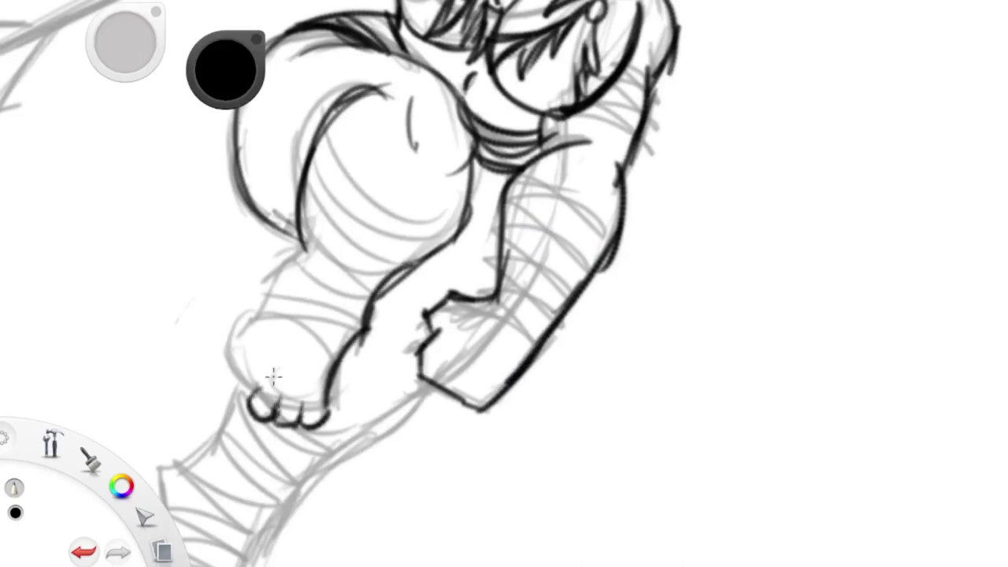
pyautogui.moveTo(287, 248); pyautogui.dragTo(225, 359)
# Step: Add dark wrap bands across the front thigh and shin and along the lowered arm
pyautogui.moveTo(323, 126); pyautogui.dragTo(449, 236)
pyautogui.moveTo(425, 244); pyautogui.dragTo(291, 198)
pyautogui.moveTo(260, 268); pyautogui.dragTo(362, 252)
pyautogui.moveTo(504, 189); pyautogui.dragTo(606, 267)
pyautogui.moveTo(488, 236); pyautogui.dragTo(606, 346)
pyautogui.moveTo(551, 86); pyautogui.dragTo(653, 126)
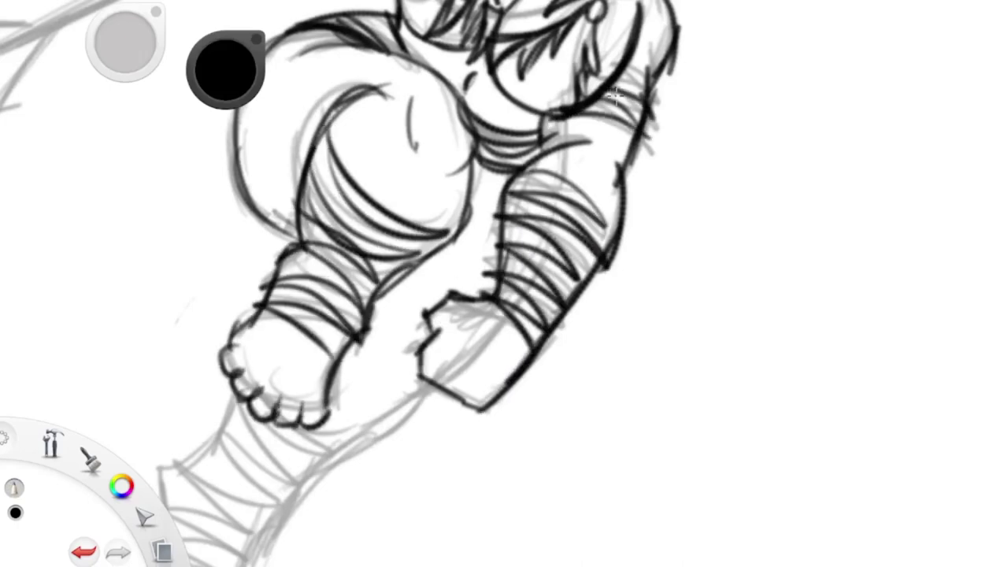
# Step: Redraw the trailing leg, its foot and its wrap bands in dark lines
pyautogui.moveTo(394, 355); pyautogui.dragTo(517, 196)
pyautogui.moveTo(567, 240); pyautogui.dragTo(367, 465)
pyautogui.moveTo(275, 473); pyautogui.dragTo(288, 485)
pyautogui.moveTo(283, 370); pyautogui.dragTo(267, 476)
pyautogui.moveTo(284, 331); pyautogui.dragTo(370, 260)
pyautogui.moveTo(291, 378); pyautogui.dragTo(402, 299)
# Step: Darken the spear's shaft, binding and spearhead over the faded sketch
pyautogui.moveTo(565, 380); pyautogui.dragTo(551, 370)
pyautogui.moveTo(675, 149); pyautogui.dragTo(766, 102)
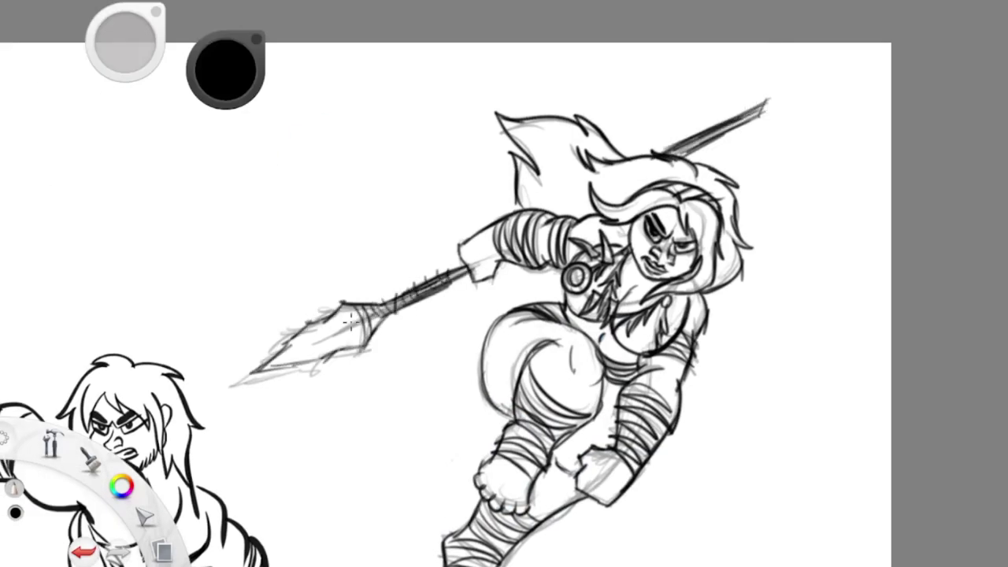
# Step: Ink the face, the hair locks framing it and the headband in clean black lines over the faded sketch
pyautogui.moveTo(551, 346); pyautogui.dragTo(540, 326)
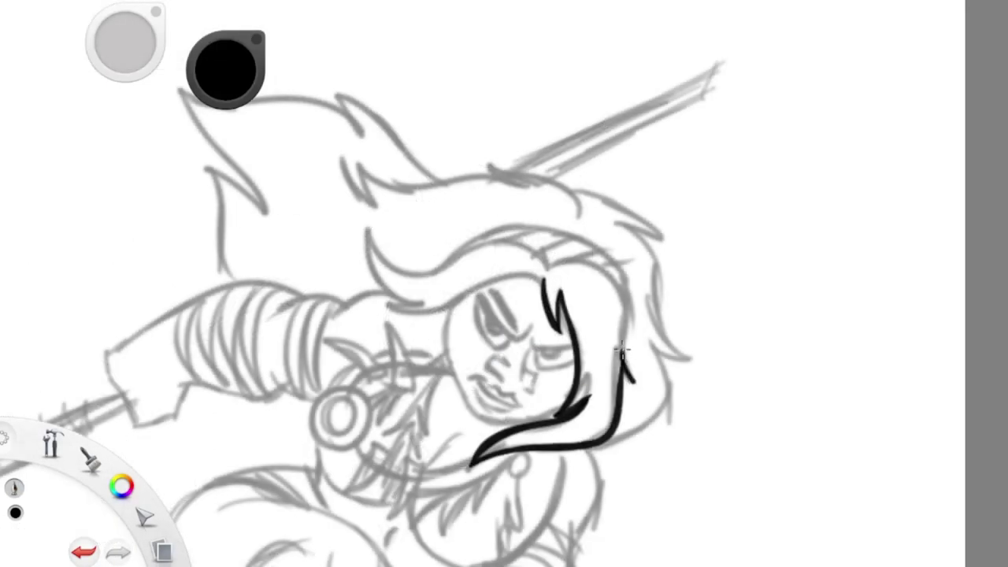
pyautogui.moveTo(551, 266); pyautogui.dragTo(366, 220)
pyautogui.moveTo(382, 311); pyautogui.dragTo(551, 271)
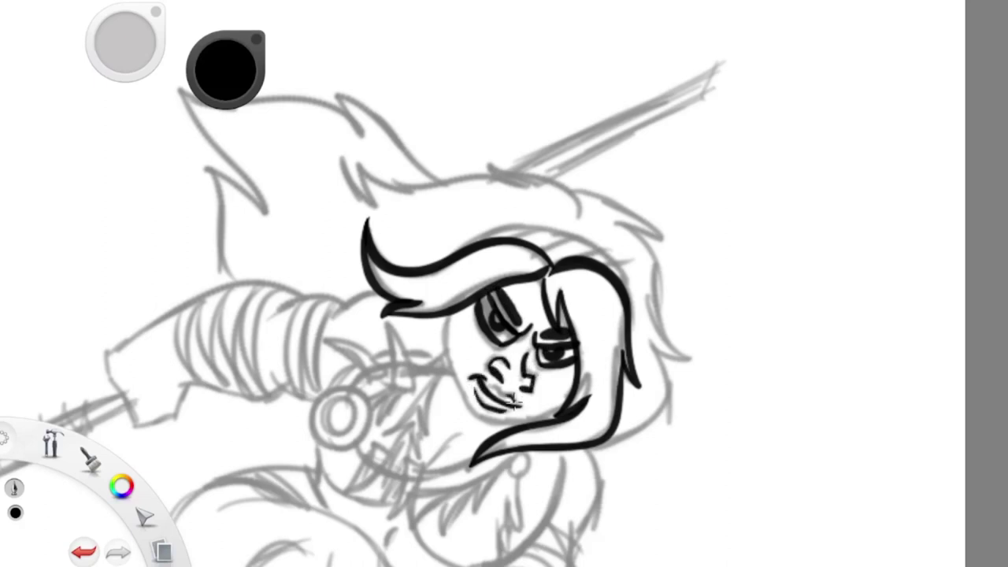
pyautogui.moveTo(463, 240); pyautogui.dragTo(625, 314)
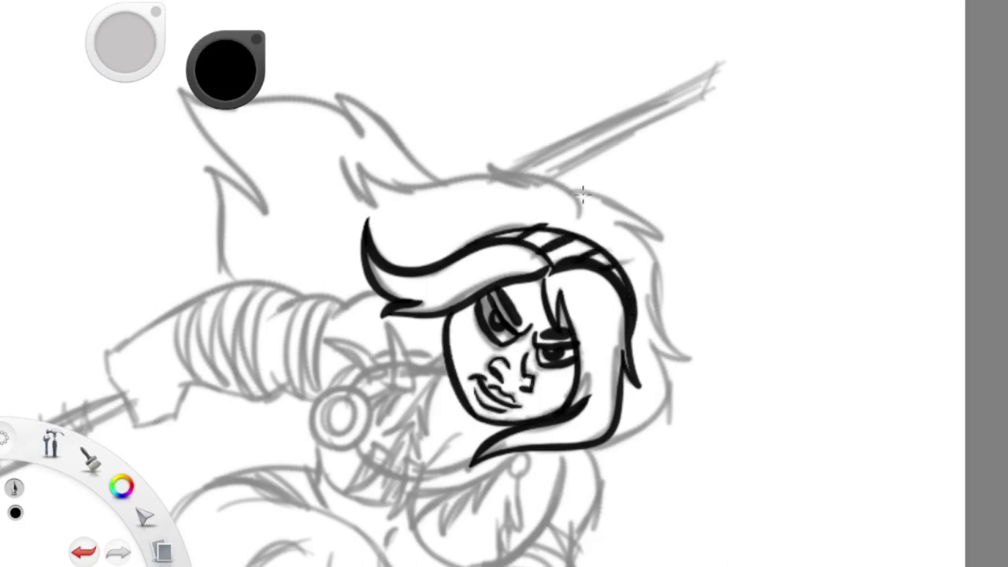
# Step: Ink the outer contour of the flowing hair, including its pointed locks and windblown tips
pyautogui.moveTo(581, 213); pyautogui.dragTo(488, 150)
pyautogui.moveTo(488, 180); pyautogui.dragTo(347, 154)
pyautogui.moveTo(581, 193); pyautogui.dragTo(676, 252)
pyautogui.moveTo(662, 260); pyautogui.dragTo(614, 437)
pyautogui.moveTo(433, 177); pyautogui.dragTo(331, 96)
pyautogui.moveTo(362, 130); pyautogui.dragTo(178, 81)
pyautogui.moveTo(208, 167); pyautogui.dragTo(233, 288)
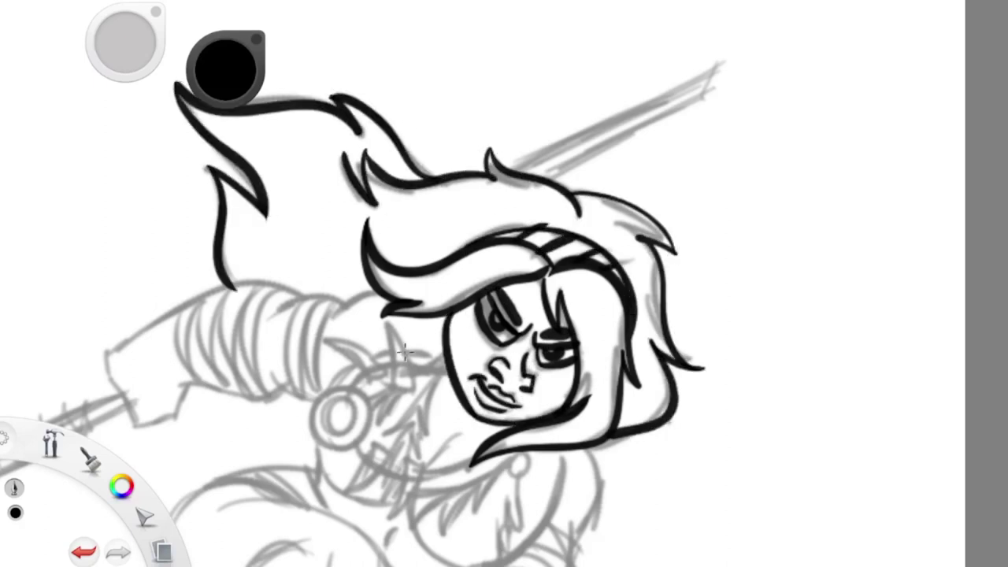
# Step: Ink the necklace's four pointed teeth and its round ring pendant
pyautogui.moveTo(319, 340); pyautogui.dragTo(364, 376)
pyautogui.moveTo(390, 444); pyautogui.dragTo(337, 494)
pyautogui.moveTo(392, 506); pyautogui.dragTo(404, 455)
pyautogui.moveTo(344, 389); pyautogui.dragTo(339, 405)
# Step: Ink the outstretched arm, its hand and the curved wrap bands around it
pyautogui.moveTo(336, 293)
pyautogui.mouseDown()
pyautogui.moveTo(377, 319)
pyautogui.moveTo(268, 303)
pyautogui.mouseUp()
pyautogui.moveTo(299, 283); pyautogui.dragTo(101, 350)
pyautogui.moveTo(101, 351); pyautogui.dragTo(132, 423)
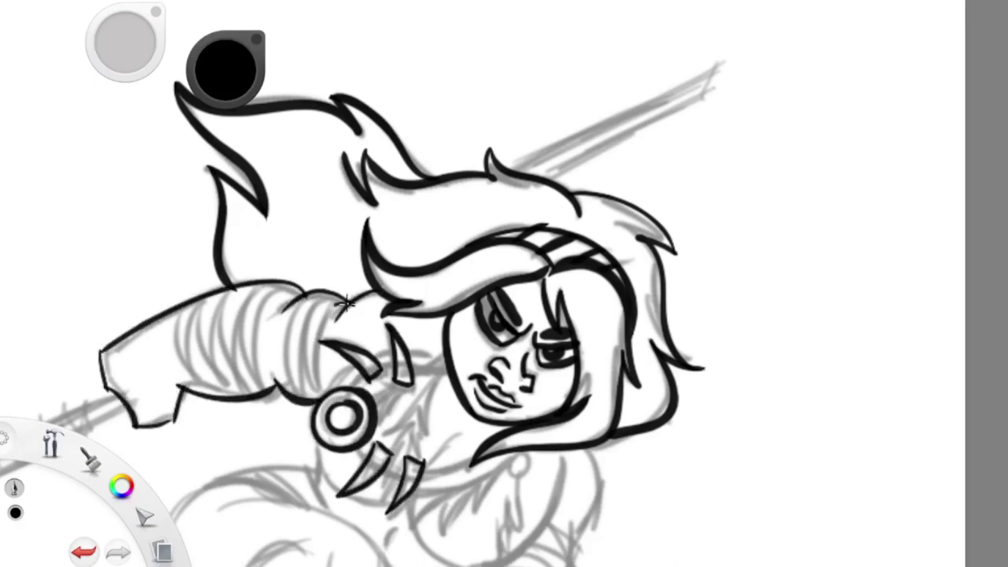
pyautogui.moveTo(344, 301); pyautogui.dragTo(315, 398)
pyautogui.moveTo(284, 288); pyautogui.dragTo(260, 394)
pyautogui.moveTo(229, 292); pyautogui.dragTo(197, 398)
pyautogui.moveTo(125, 334); pyautogui.dragTo(189, 378)
# Step: Ink the jagged trim of the top, the chest contour and the outer upper arm
pyautogui.moveTo(451, 369); pyautogui.dragTo(401, 462)
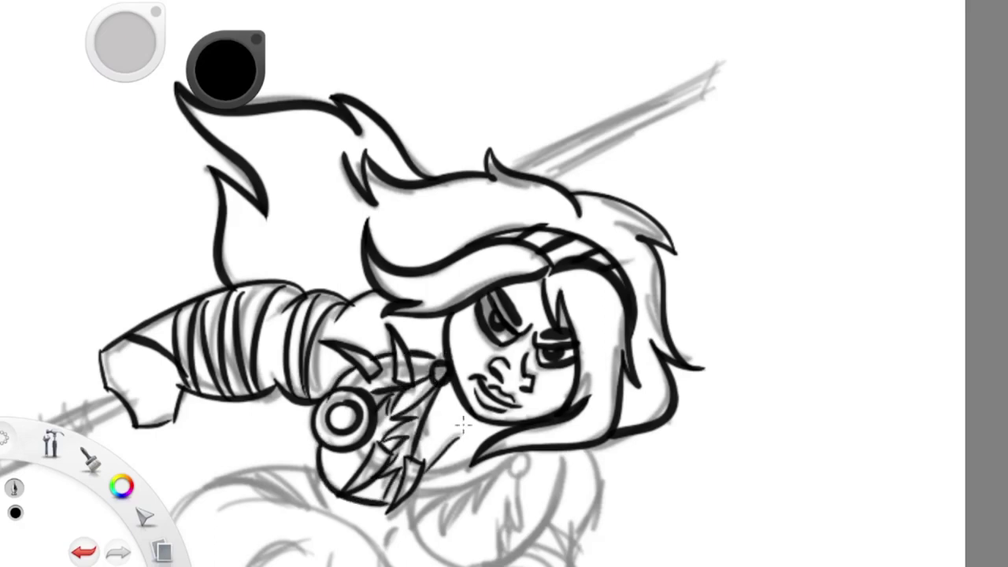
pyautogui.moveTo(405, 482); pyautogui.dragTo(561, 504)
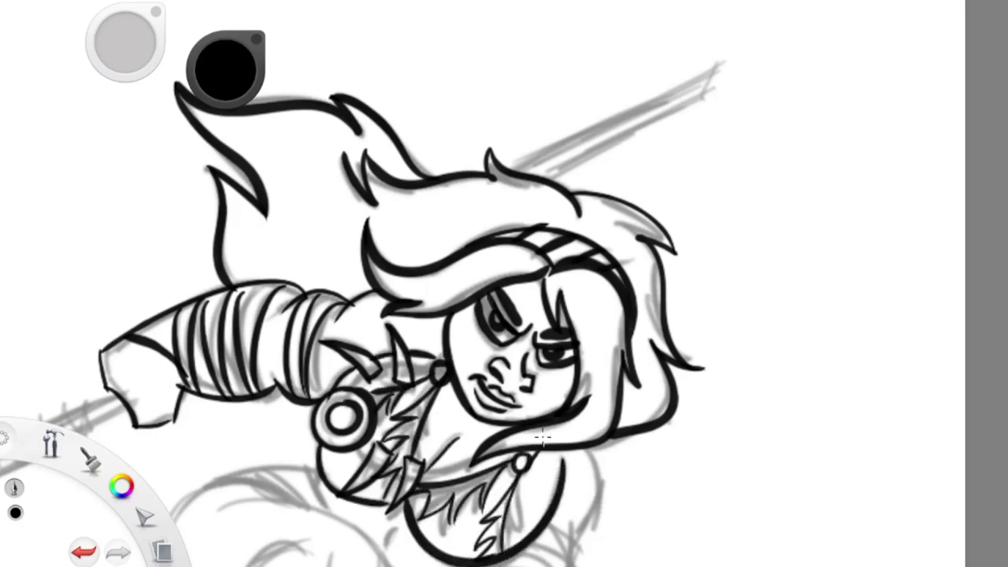
pyautogui.moveTo(761, 255); pyautogui.dragTo(760, 36)
pyautogui.moveTo(586, 229); pyautogui.dragTo(555, 378)
# Step: Ink the lowered forearm with its clenched fist and the rounded hip contour
pyautogui.moveTo(507, 384); pyautogui.dragTo(408, 543)
pyautogui.moveTo(448, 346); pyautogui.dragTo(452, 397)
pyautogui.moveTo(173, 465); pyautogui.dragTo(310, 256)
pyautogui.moveTo(558, 459); pyautogui.dragTo(544, 275)
pyautogui.moveTo(520, 217)
pyautogui.mouseDown()
pyautogui.moveTo(376, 463)
pyautogui.moveTo(393, 354)
pyautogui.moveTo(429, 405)
pyautogui.mouseUp()
# Step: Ink the wrap bands along the lowered forearm and upper arm
pyautogui.moveTo(397, 347); pyautogui.dragTo(441, 402)
pyautogui.moveTo(397, 327); pyautogui.dragTo(455, 382)
pyautogui.moveTo(400, 303); pyautogui.dragTo(466, 358)
pyautogui.moveTo(409, 260); pyautogui.dragTo(494, 319)
pyautogui.moveTo(422, 236); pyautogui.dragTo(513, 299)
pyautogui.moveTo(442, 158); pyautogui.dragTo(542, 206)
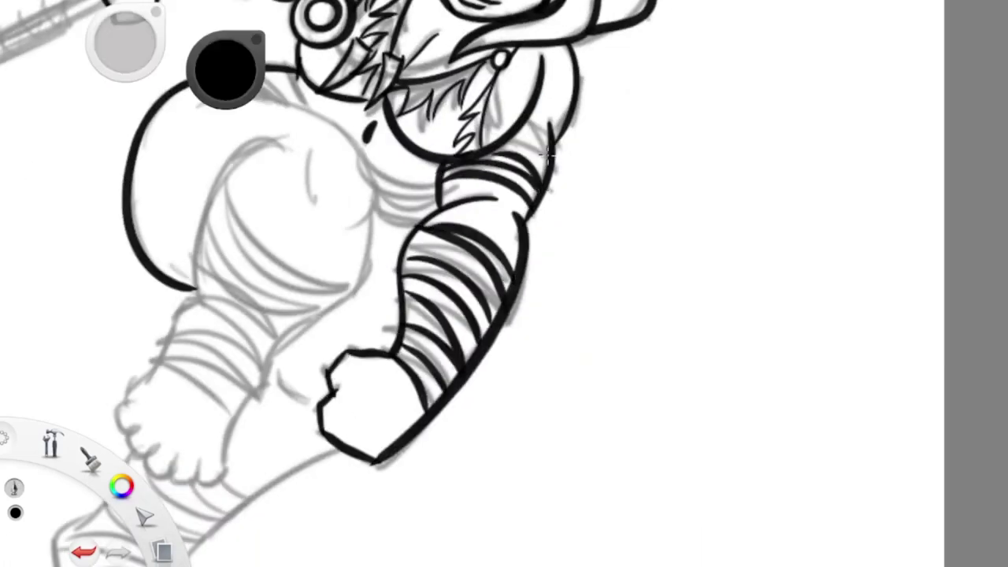
pyautogui.moveTo(503, 126); pyautogui.dragTo(549, 161)
# Step: Ink the outline of the front leg, from the raised thigh and knee down to the foot
pyautogui.moveTo(551, 236); pyautogui.dragTo(653, 347)
pyautogui.moveTo(288, 219); pyautogui.dragTo(473, 339)
pyautogui.moveTo(378, 252); pyautogui.dragTo(295, 409)
pyautogui.moveTo(402, 268); pyautogui.dragTo(401, 318)
pyautogui.moveTo(403, 431)
pyautogui.mouseDown()
pyautogui.moveTo(469, 329)
pyautogui.moveTo(358, 482)
pyautogui.mouseUp()
# Step: Ink the wrap bands across the front thigh and shin
pyautogui.moveTo(315, 272); pyautogui.dragTo(441, 409)
pyautogui.moveTo(308, 299); pyautogui.dragTo(413, 416)
pyautogui.moveTo(304, 331); pyautogui.dragTo(382, 421)
pyautogui.moveTo(299, 358)
pyautogui.mouseDown()
pyautogui.moveTo(299, 404)
pyautogui.moveTo(383, 457)
pyautogui.mouseUp()
pyautogui.moveTo(259, 414); pyautogui.dragTo(354, 500)
pyautogui.moveTo(256, 449); pyautogui.dragTo(329, 523)
# Step: Ink the waist belt bands and the creases at the hip and knee
pyautogui.moveTo(727, 146); pyautogui.dragTo(766, 28)
pyautogui.moveTo(285, 437); pyautogui.dragTo(367, 466)
pyautogui.moveTo(500, 162); pyautogui.dragTo(575, 179)
pyautogui.moveTo(354, 87); pyautogui.dragTo(418, 57)
pyautogui.moveTo(515, 201); pyautogui.dragTo(574, 211)
pyautogui.moveTo(409, 404)
pyautogui.mouseDown()
pyautogui.moveTo(451, 348)
pyautogui.moveTo(542, 295)
pyautogui.mouseUp()
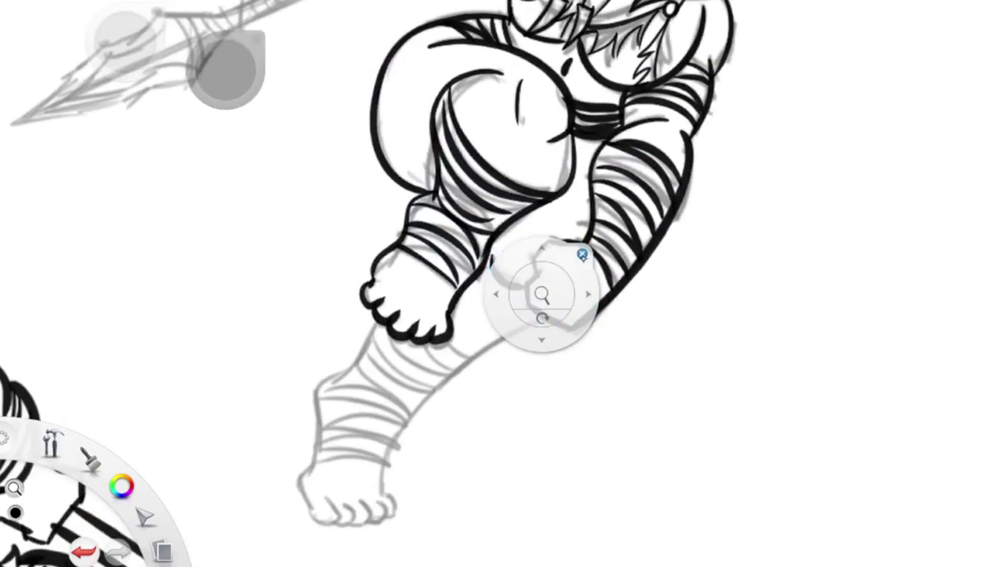
# Step: Ink the trailing leg with its foot and wrap bands
pyautogui.moveTo(542, 250); pyautogui.dragTo(603, 298)
pyautogui.moveTo(545, 318); pyautogui.dragTo(377, 484)
pyautogui.moveTo(375, 321); pyautogui.dragTo(319, 522)
pyautogui.moveTo(312, 470); pyautogui.dragTo(392, 449)
pyautogui.moveTo(320, 450); pyautogui.dragTo(393, 425)
pyautogui.moveTo(318, 425); pyautogui.dragTo(411, 370)
pyautogui.moveTo(372, 397); pyautogui.dragTo(472, 340)
# Step: Align a straight ruler with the spear and ink the shaft's edge along it
pyautogui.scroll(-3, 504, 315)
pyautogui.moveTo(669, 444); pyautogui.dragTo(679, 446)
pyautogui.moveTo(723, 219); pyautogui.dragTo(720, 198)
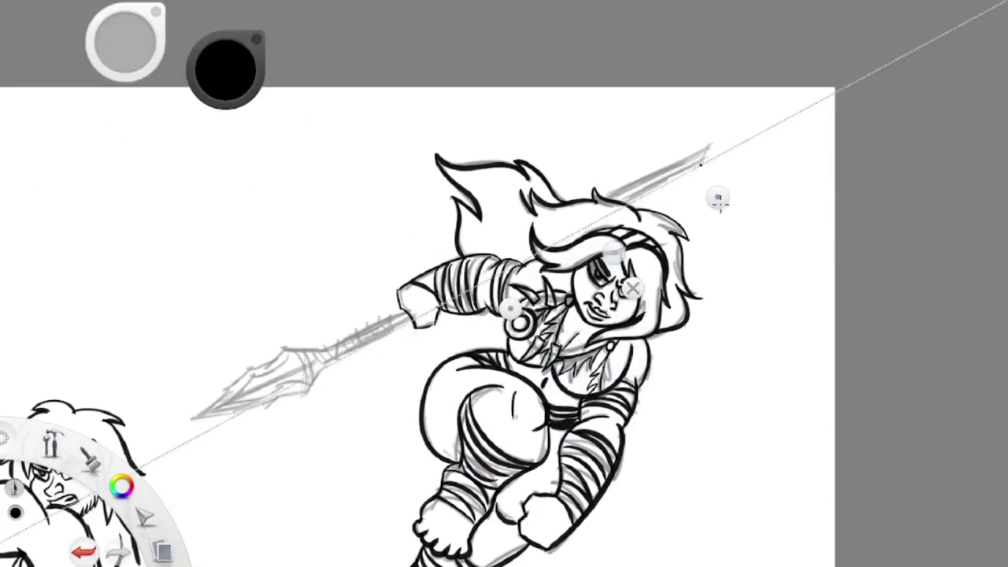
pyautogui.moveTo(703, 159); pyautogui.dragTo(323, 358)
pyautogui.moveTo(702, 157)
pyautogui.mouseDown()
pyautogui.moveTo(603, 206)
pyautogui.moveTo(700, 155)
pyautogui.mouseUp()
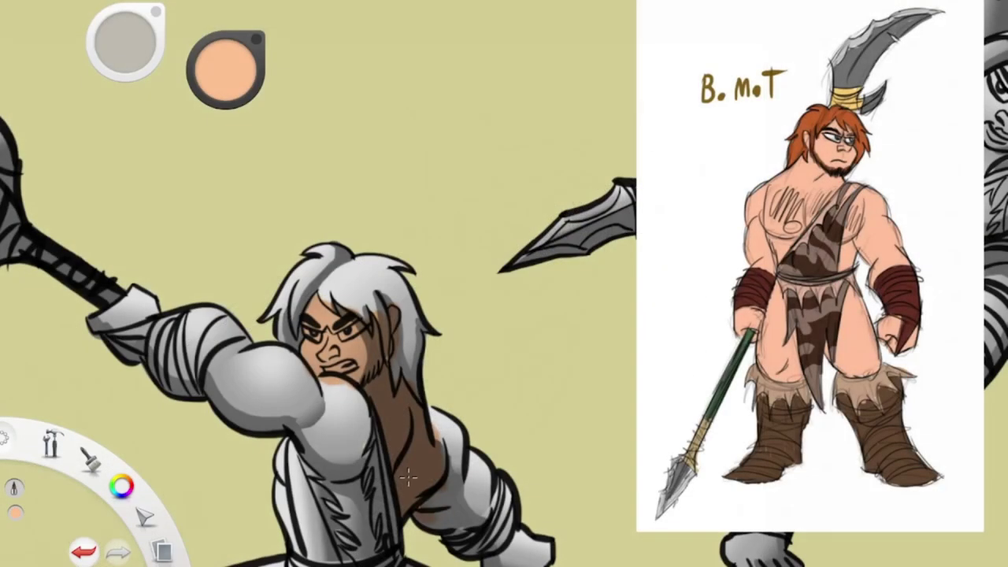
# Step: Paint the male warrior's face, neck, torso, arms and thighs in the peach skin tone over the grey shading
pyautogui.moveTo(414, 503)
pyautogui.mouseDown()
pyautogui.moveTo(492, 465)
pyautogui.moveTo(354, 401)
pyautogui.moveTo(228, 377)
pyautogui.moveTo(290, 375)
pyautogui.mouseUp()
pyautogui.moveTo(134, 292); pyautogui.dragTo(120, 72)
pyautogui.moveTo(472, 358)
pyautogui.mouseDown()
pyautogui.moveTo(524, 314)
pyautogui.moveTo(532, 346)
pyautogui.mouseUp()
pyautogui.moveTo(417, 440); pyautogui.dragTo(386, 354)
pyautogui.moveTo(473, 417)
pyautogui.mouseDown()
pyautogui.moveTo(391, 350)
pyautogui.moveTo(441, 417)
pyautogui.mouseUp()
pyautogui.moveTo(272, 342)
pyautogui.mouseDown()
pyautogui.moveTo(252, 409)
pyautogui.moveTo(268, 339)
pyautogui.mouseUp()
# Step: Set the brush colour to white and paint the male warrior's eyes and teeth
pyautogui.moveTo(260, 21); pyautogui.dragTo(317, 201)
pyautogui.moveTo(226, 67); pyautogui.dragTo(226, 32)
pyautogui.moveTo(370, 321); pyautogui.dragTo(392, 321)
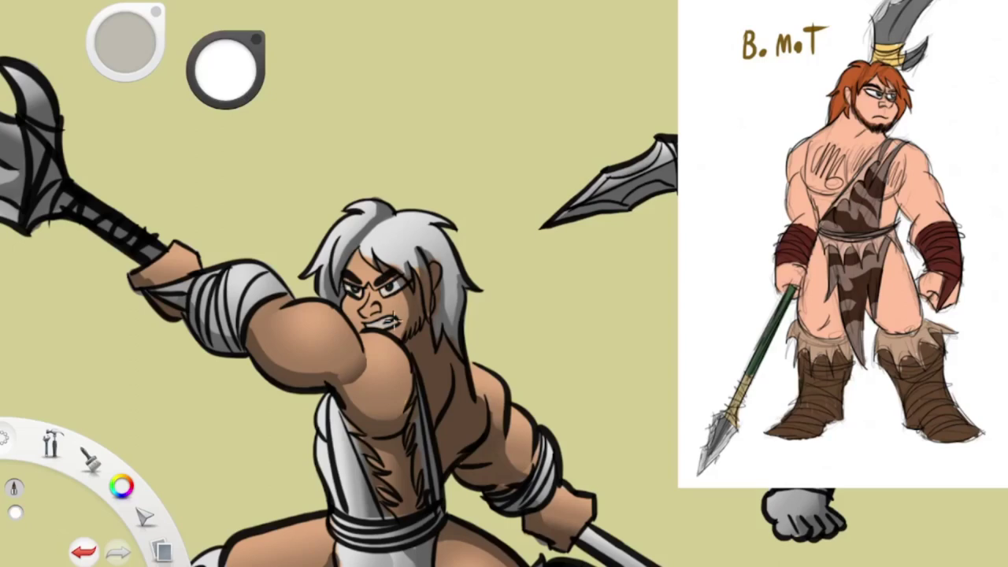
# Step: Paint his hair with the orange-red sampled from the reference, and the bare side of his torso in skin tone
pyautogui.keyDown('alt'); pyautogui.click(870, 90); pyautogui.keyUp('alt')
pyautogui.moveTo(445, 319); pyautogui.dragTo(423, 221)
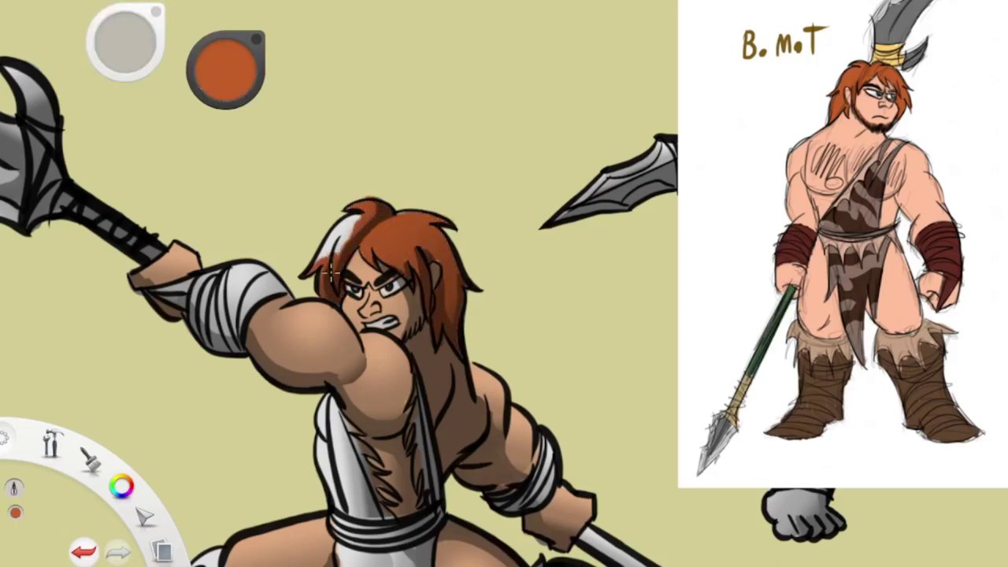
pyautogui.keyDown('alt'); pyautogui.click(330, 400); pyautogui.keyUp('alt')
pyautogui.moveTo(329, 512); pyautogui.dragTo(374, 396)
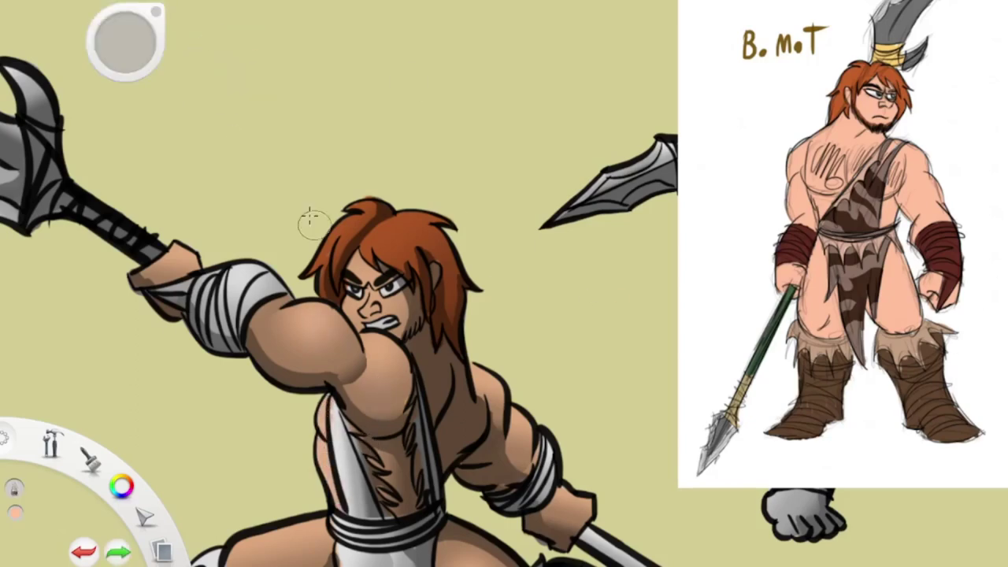
# Step: Sample the grey-brown of the reference's tunic and paint the chest part and shoulder strap
pyautogui.keyDown('alt'); pyautogui.click(872, 218); pyautogui.keyUp('alt')
pyautogui.moveTo(329, 508)
pyautogui.mouseDown()
pyautogui.moveTo(358, 397)
pyautogui.moveTo(380, 413)
pyautogui.mouseUp()
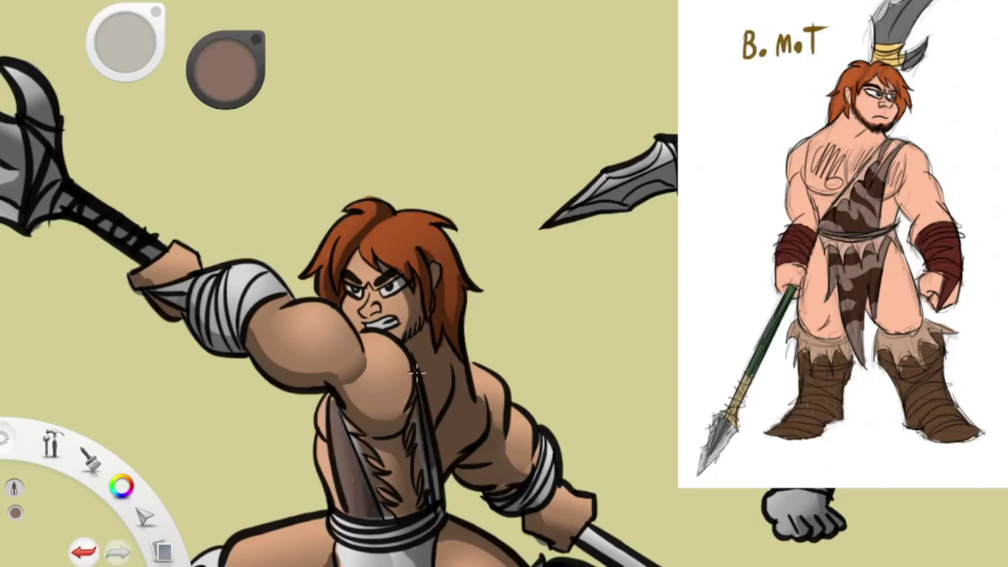
pyautogui.moveTo(437, 500); pyautogui.dragTo(417, 397)
# Step: Paint the hanging loincloth below the belt in the tunic's grey-brown
pyautogui.scroll(-3, 417, 397)
pyautogui.moveTo(324, 492); pyautogui.dragTo(331, 411)
pyautogui.moveTo(347, 543); pyautogui.dragTo(320, 422)
pyautogui.moveTo(394, 551); pyautogui.dragTo(378, 417)
pyautogui.scroll(-3, 378, 417)
pyautogui.moveTo(409, 504); pyautogui.dragTo(394, 394)
# Step: Lasso wavy stripe areas on the loincloth and chest piece and fill them with the reference's dark brown
pyautogui.keyDown('alt'); pyautogui.click(466, 89); pyautogui.keyUp('alt')
pyautogui.press('l')
pyautogui.moveTo(389, 354); pyautogui.dragTo(463, 370)
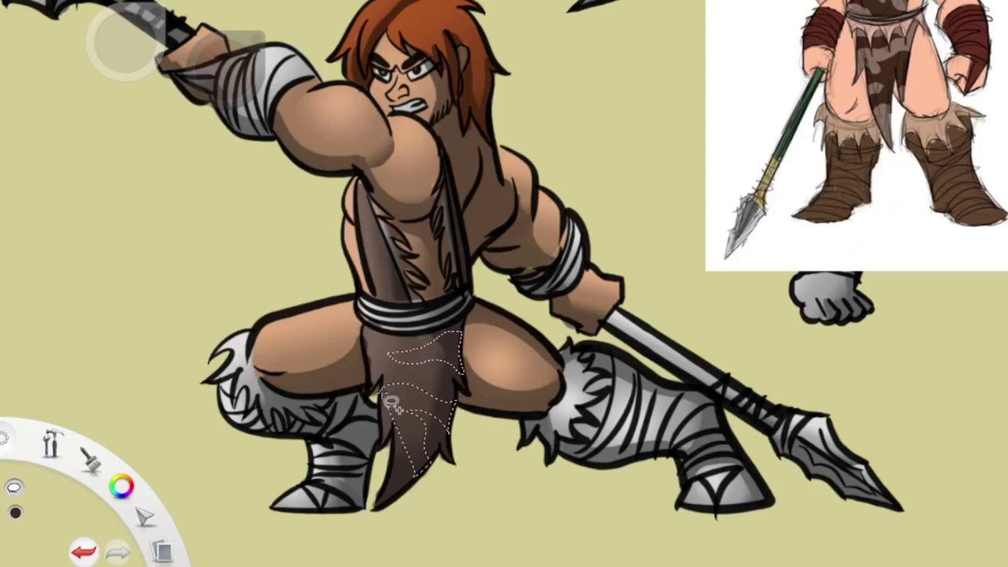
pyautogui.moveTo(389, 260); pyautogui.dragTo(409, 285)
pyautogui.moveTo(394, 473); pyautogui.dragTo(429, 386)
pyautogui.moveTo(370, 293); pyautogui.dragTo(393, 258)
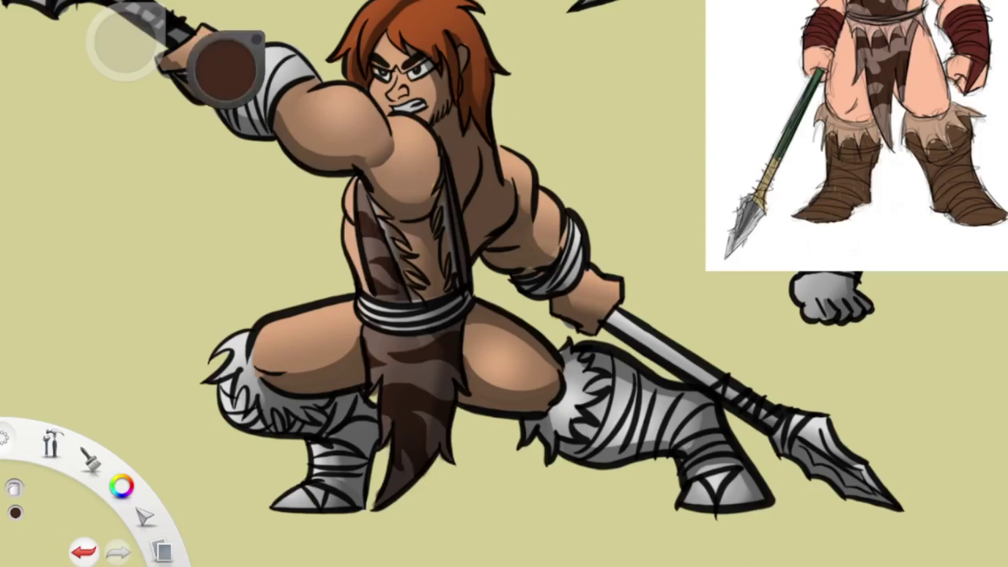
# Step: Paint the belt brown and both forearm wraps in the dark red sampled from the reference
pyautogui.scroll(2, 504, 284)
pyautogui.keyDown('alt'); pyautogui.click(340, 304); pyautogui.keyUp('alt')
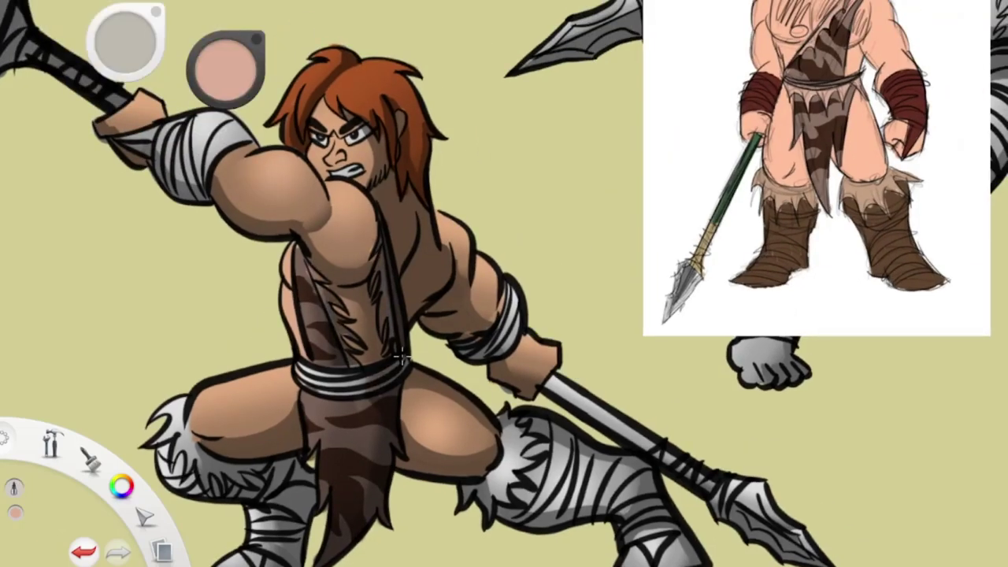
pyautogui.keyDown('alt'); pyautogui.click(756, 92); pyautogui.keyUp('alt')
pyautogui.moveTo(473, 343); pyautogui.dragTo(508, 284)
pyautogui.moveTo(130, 140); pyautogui.dragTo(134, 138)
# Step: Paint the boots' fur cuffs tan and the wrapped boots dark brown
pyautogui.keyDown('alt'); pyautogui.click(503, 414); pyautogui.keyUp('alt')
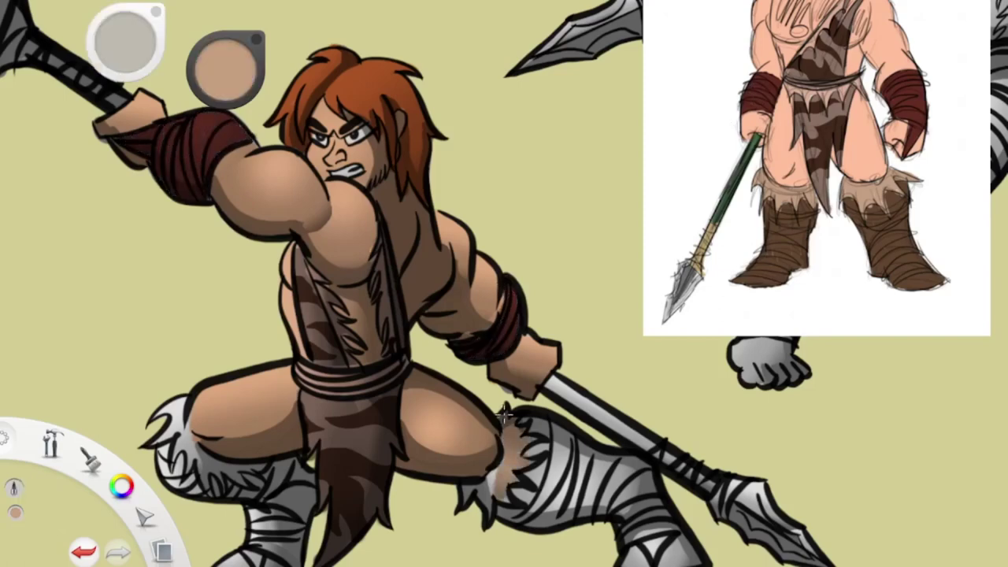
pyautogui.keyDown('alt'); pyautogui.click(533, 419); pyautogui.keyUp('alt')
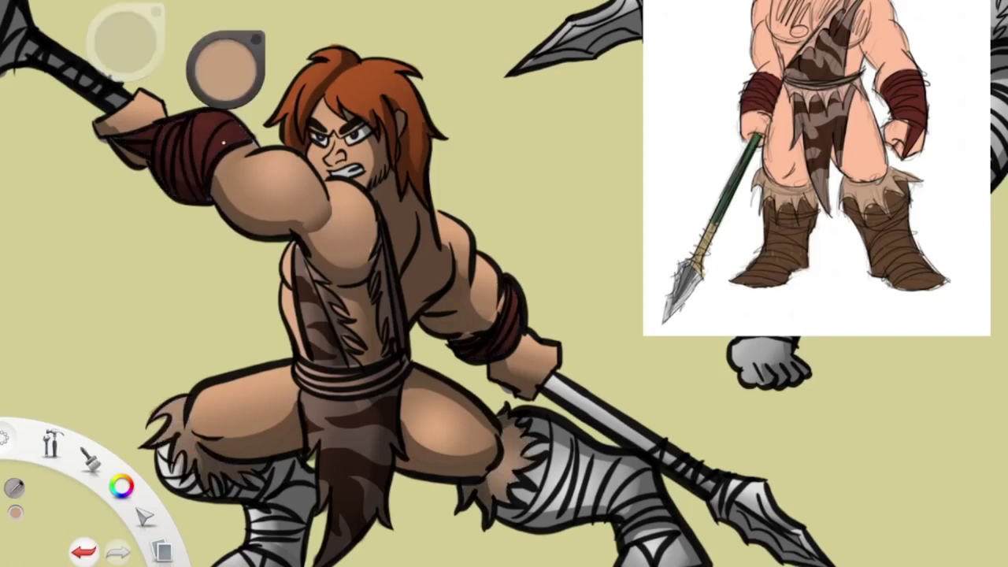
pyautogui.moveTo(532, 419)
pyautogui.mouseDown()
pyautogui.moveTo(586, 488)
pyautogui.moveTo(653, 543)
pyautogui.moveTo(678, 543)
pyautogui.mouseUp()
pyautogui.moveTo(587, 388); pyautogui.dragTo(540, 270)
pyautogui.moveTo(122, 329)
pyautogui.mouseDown()
pyautogui.moveTo(197, 370)
pyautogui.moveTo(236, 441)
pyautogui.moveTo(220, 440)
pyautogui.moveTo(423, 262)
pyautogui.moveTo(421, 356)
pyautogui.moveTo(687, 391)
pyautogui.mouseUp()
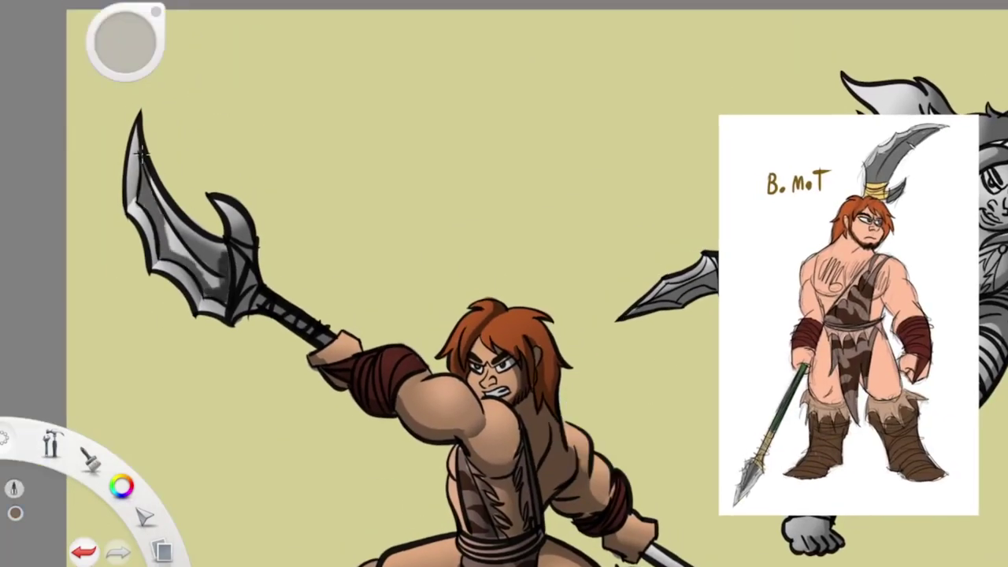
# Step: Paint the large curved blade dark grey and tint the weapon's bindings tan
pyautogui.moveTo(161, 193); pyautogui.dragTo(217, 276)
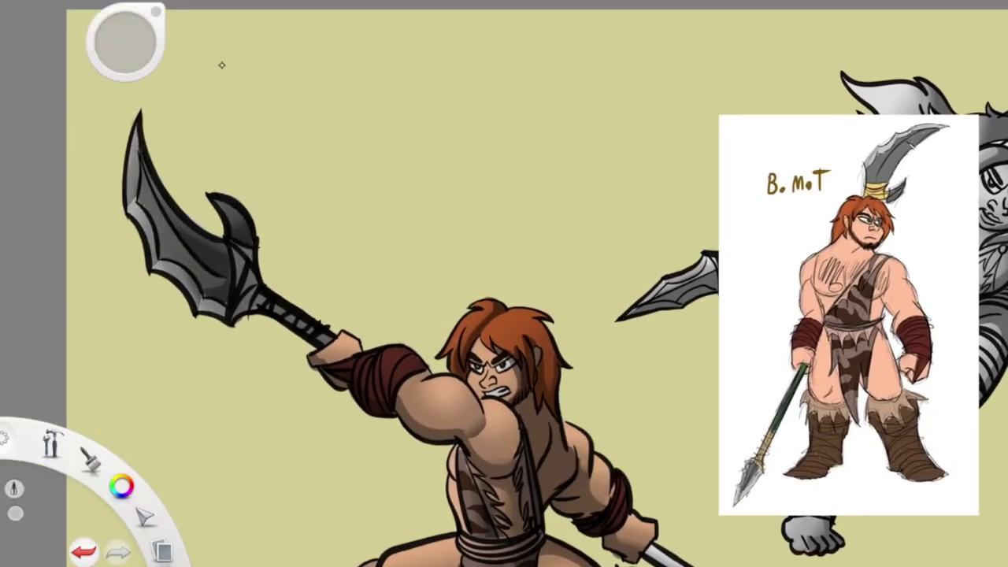
pyautogui.moveTo(504, 370); pyautogui.dragTo(320, 181)
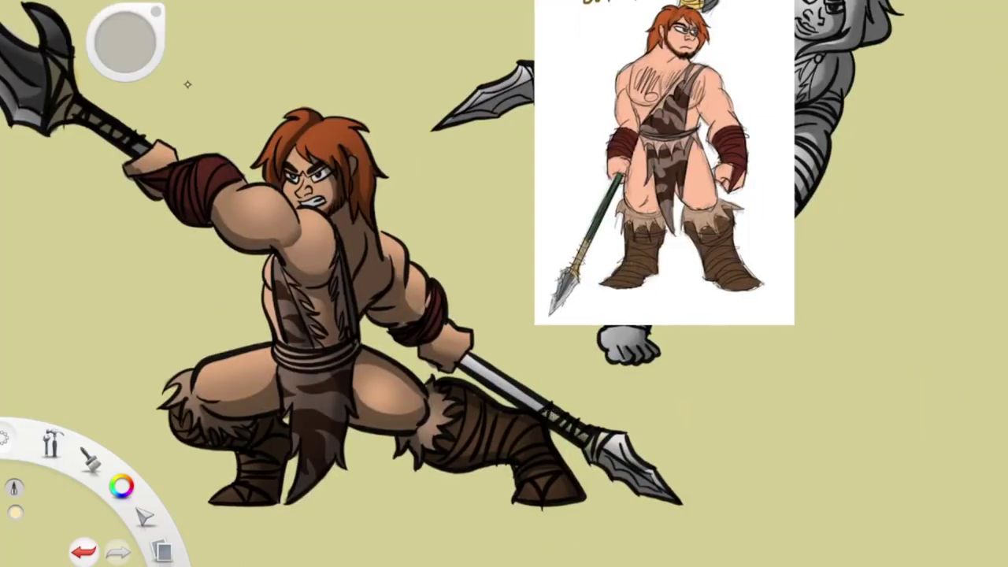